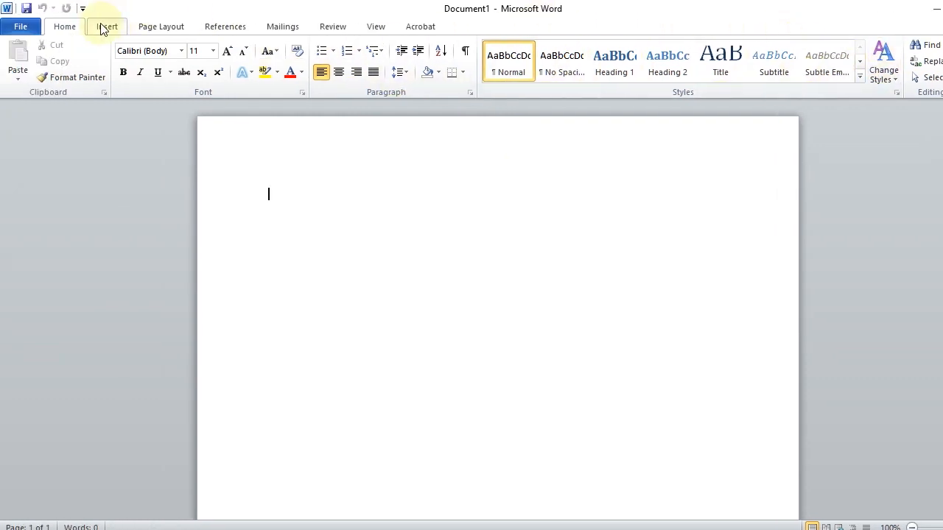
Step: Examine the available commands for inserting, page layout, references, mailings, reviewing, viewing and Acrobat, ending back at the Home commands
click(104, 27)
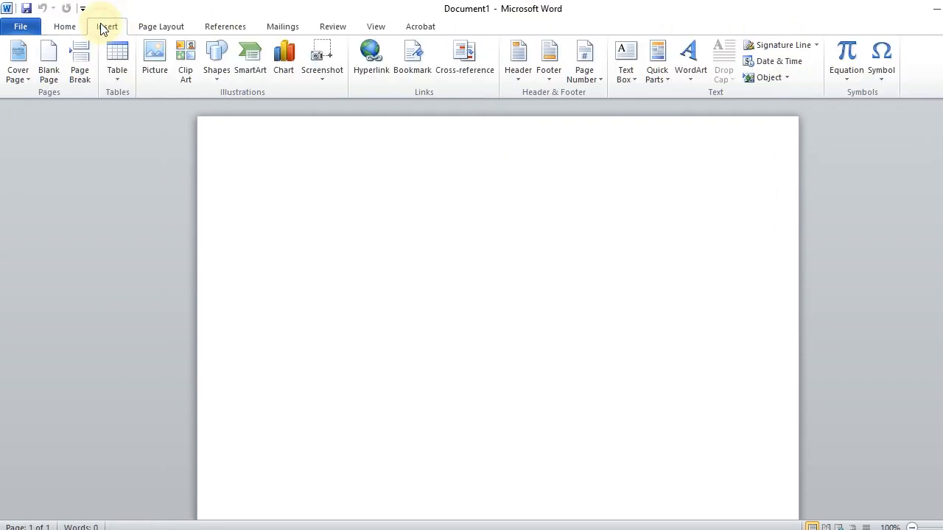
click(162, 27)
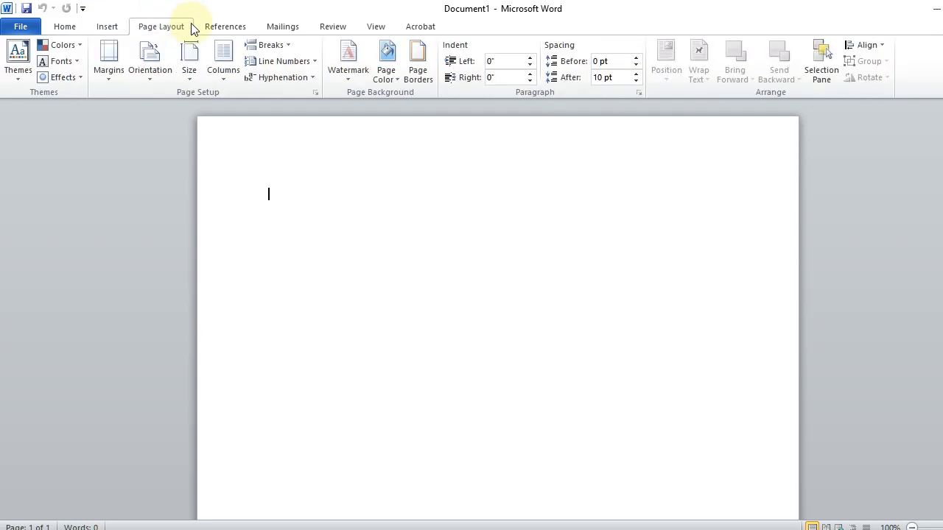
click(226, 29)
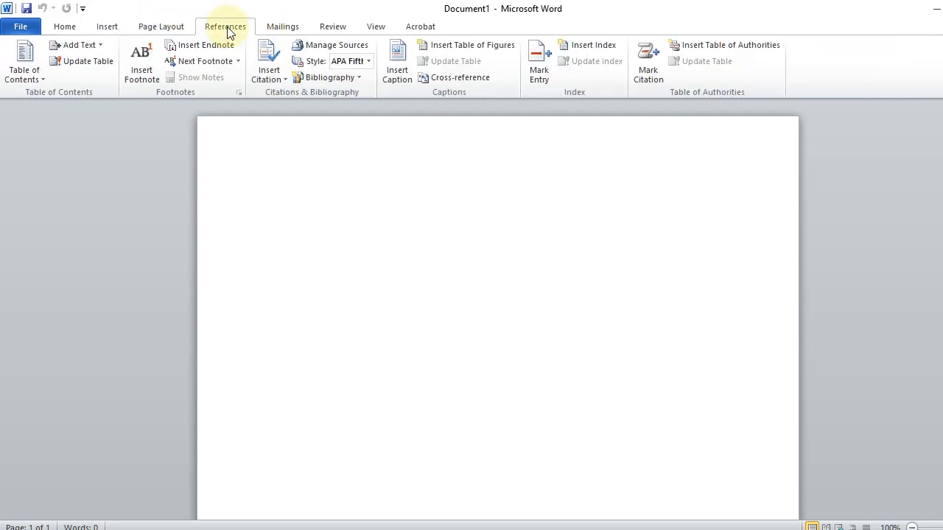
click(269, 29)
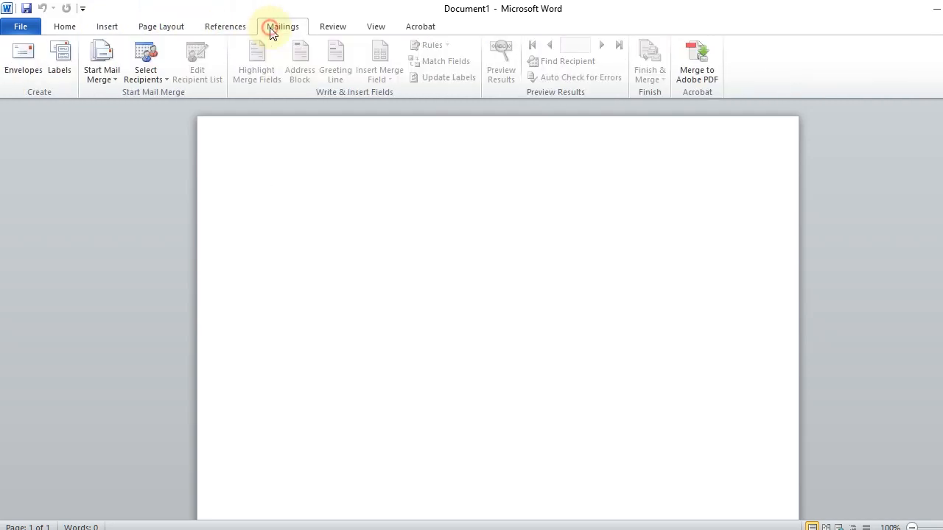
click(345, 28)
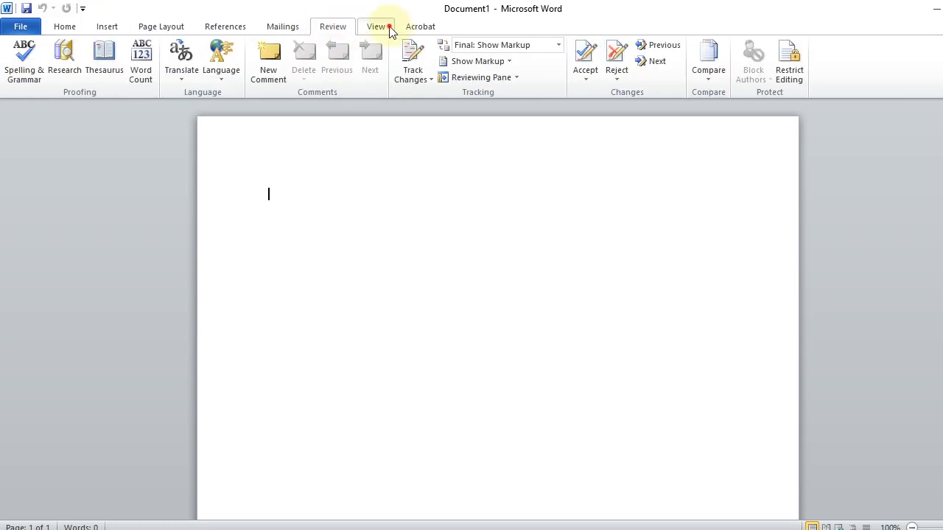
click(380, 27)
click(426, 29)
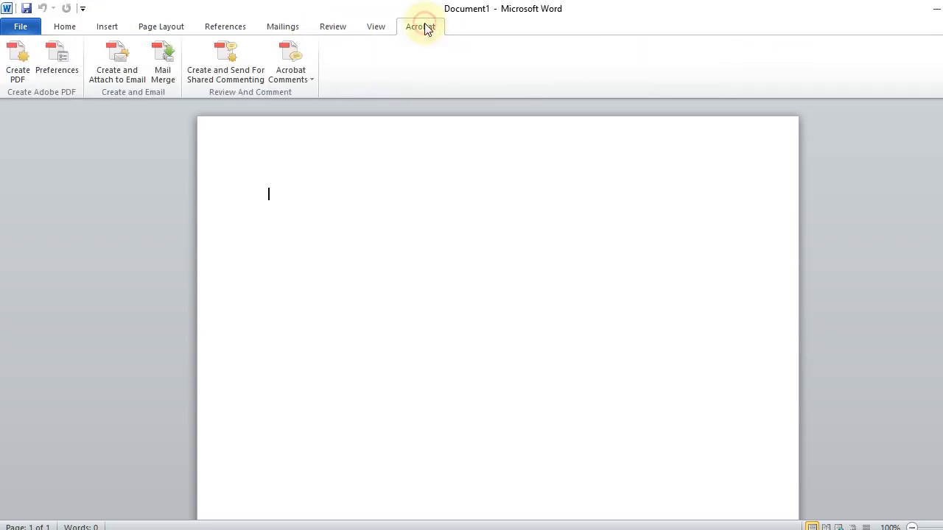
click(66, 27)
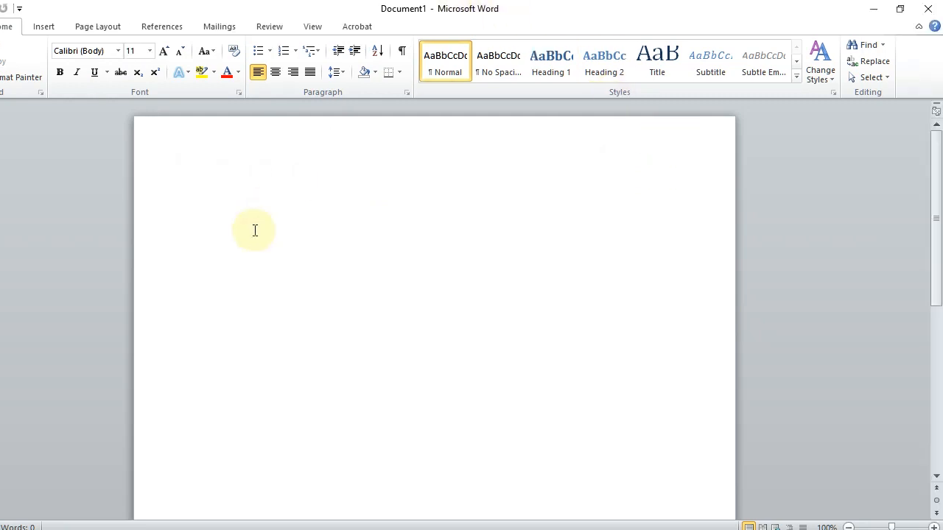
Step: Enter the line "THE COMING OF THE MOON IN 1996" at the start of the blank document
double_click(227, 195)
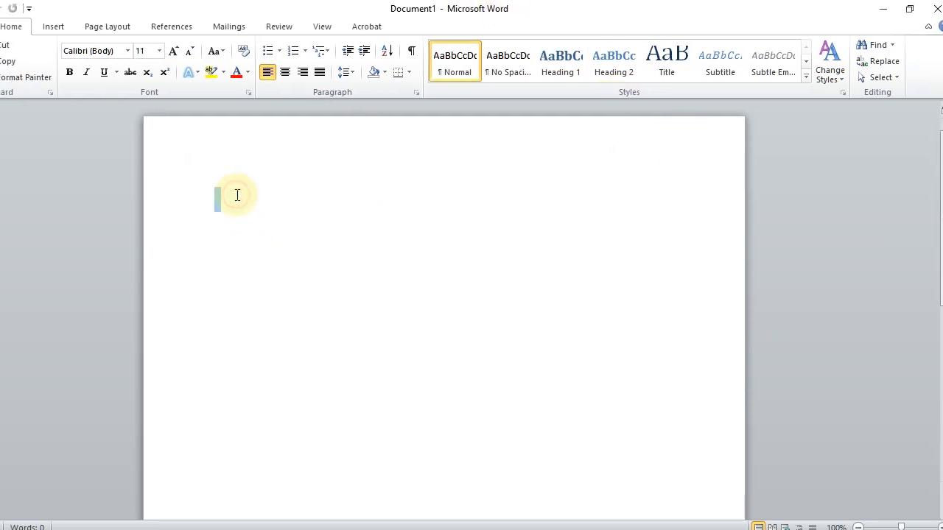
click(237, 197)
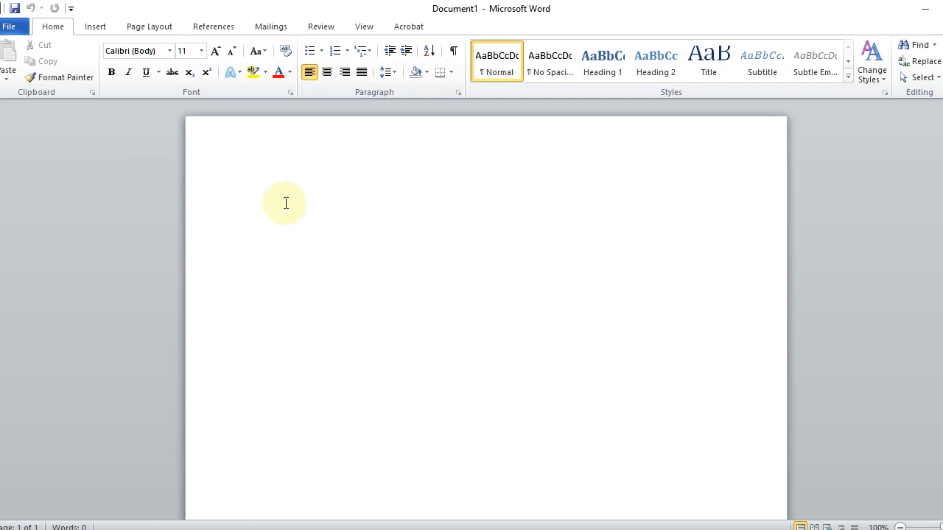
key(BackSpace)
text(G)
key(BackSpace)
text(THE COMING OF THE MOON IN 1996)
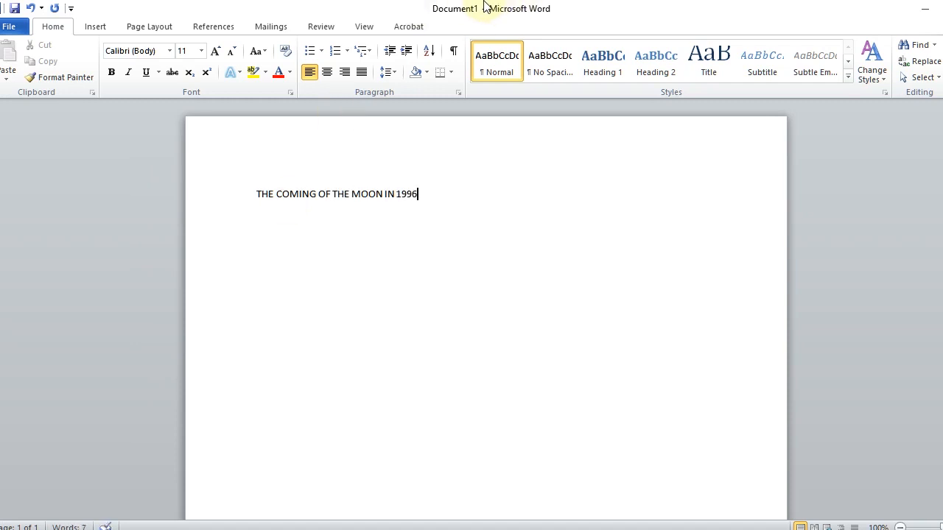
drag(435, 194, 240, 197)
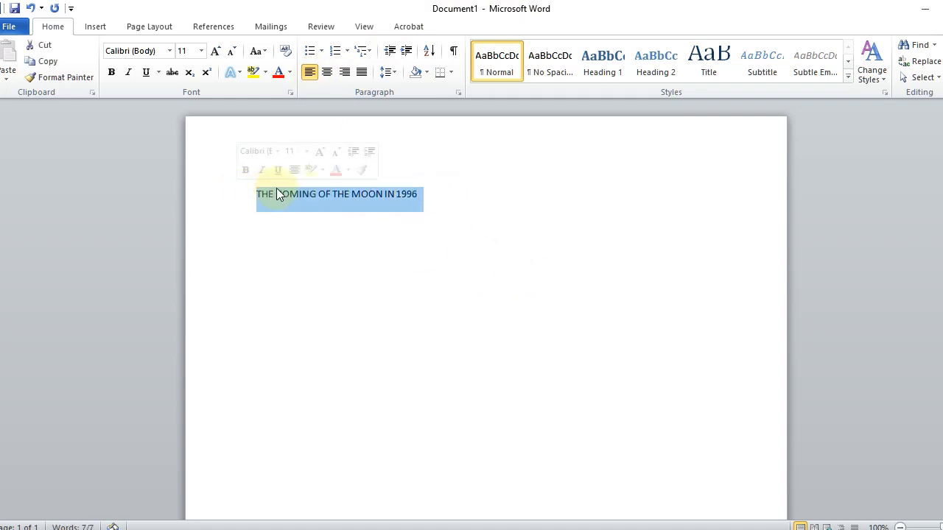
click(425, 192)
drag(421, 193, 273, 210)
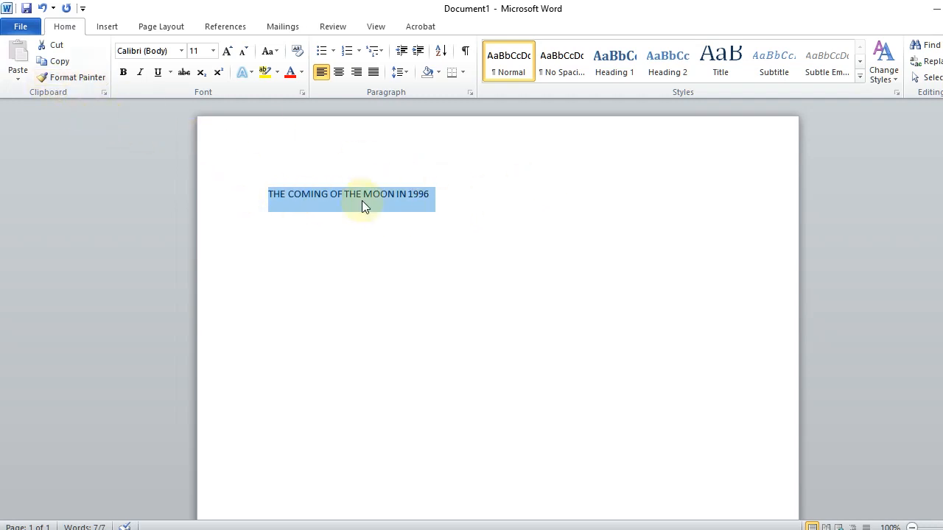
click(363, 262)
click(433, 198)
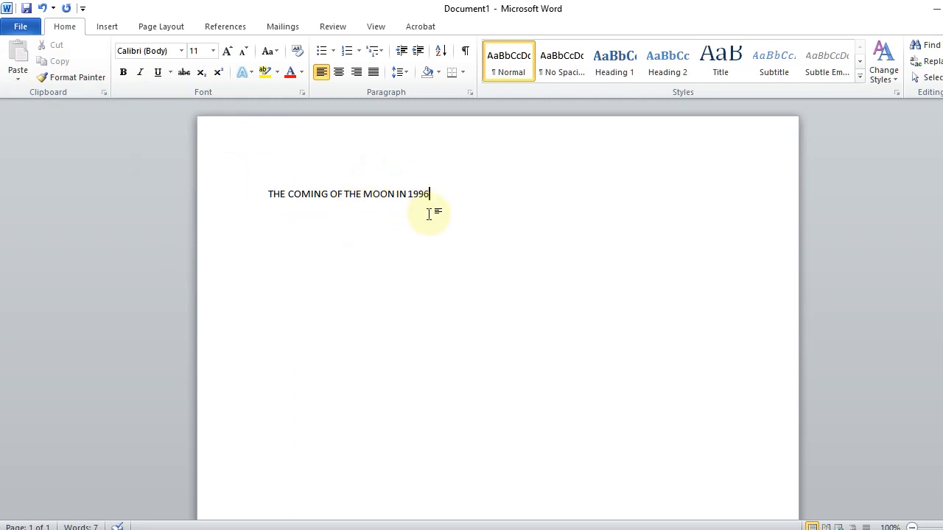
drag(445, 193, 261, 195)
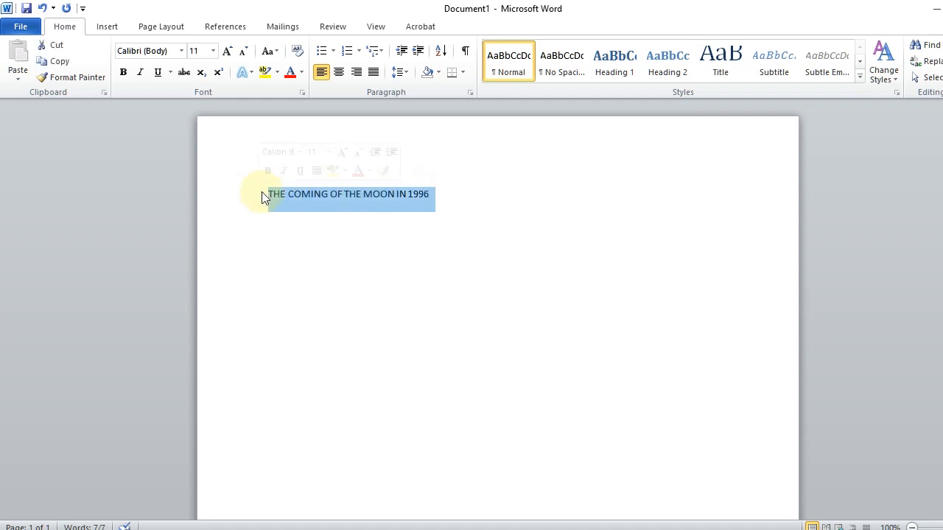
click(444, 195)
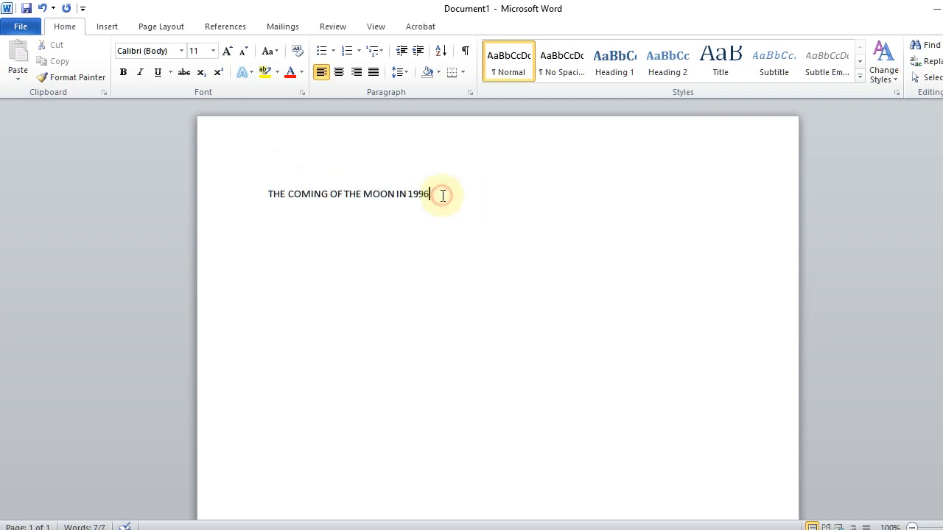
Step: Select the whole line "THE COMING OF THE MOON IN 1996" from its first character and copy it
click(269, 194)
key(shift+Right)
key(shift+Right)
key(shift+Right)
key(shift+Right)
key(shift+Right)
key(shift+Right)
key(shift+Right)
key(shift+Right)
key(shift+Right)
key(shift+Right)
key(shift+Right)
key(shift+Right)
key(shift+Right)
key(shift+Right)
key(shift+Right)
key(shift+Right)
key(shift+Right)
key(shift+Right)
key(shift+Right)
key(shift+Right)
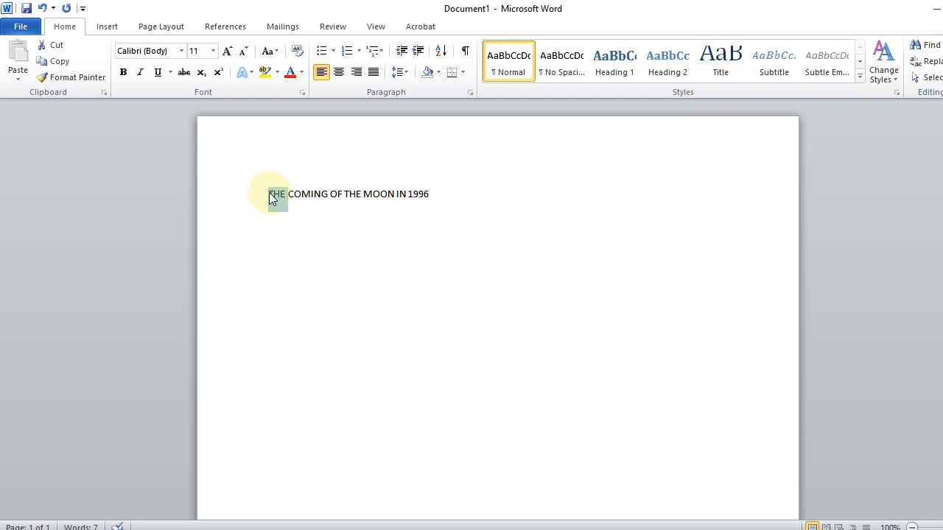
key(shift+Right)
key(shift+Right)
key(shift+Right)
key(shift+Right)
key(shift+Right)
key(shift+Right)
key(shift+Right)
key(shift+Right)
key(shift+Right)
key(shift+Right)
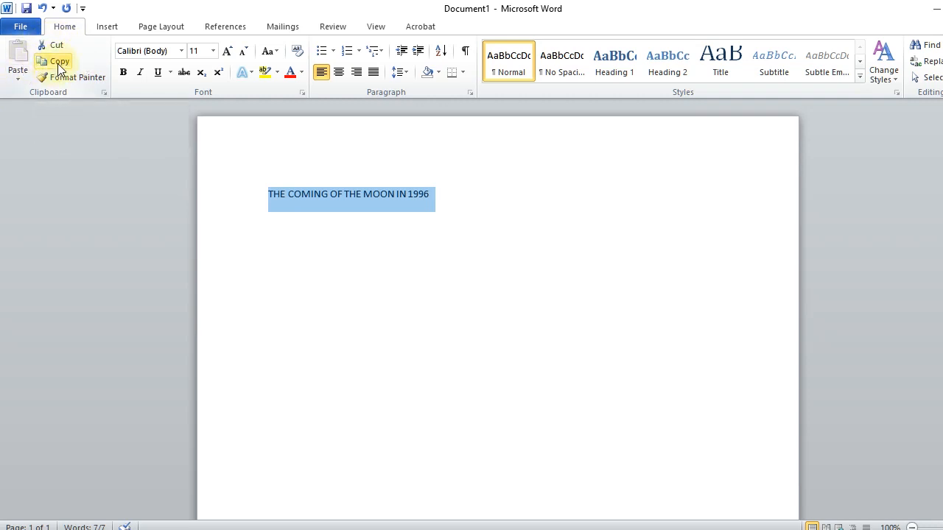
click(58, 65)
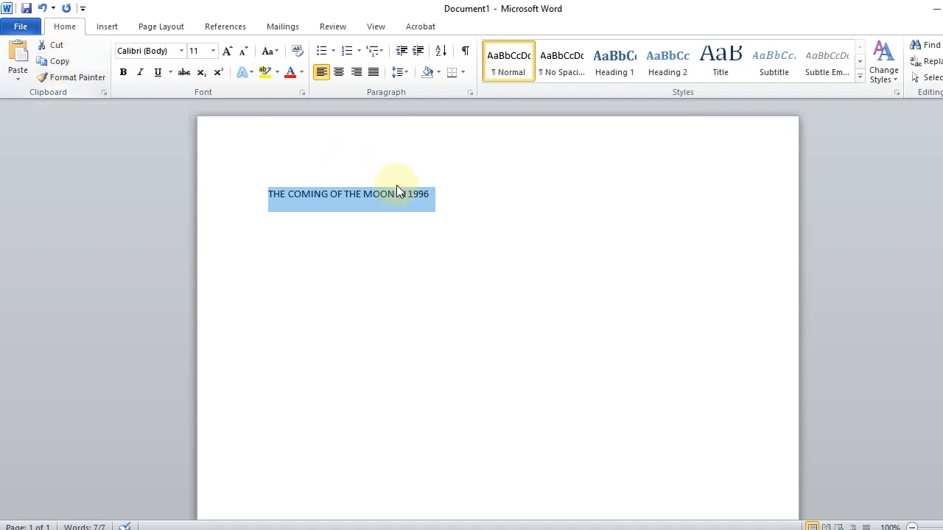
Step: Start a new line below the text and paste the copied line there, keeping the source formatting
click(448, 194)
key(Return)
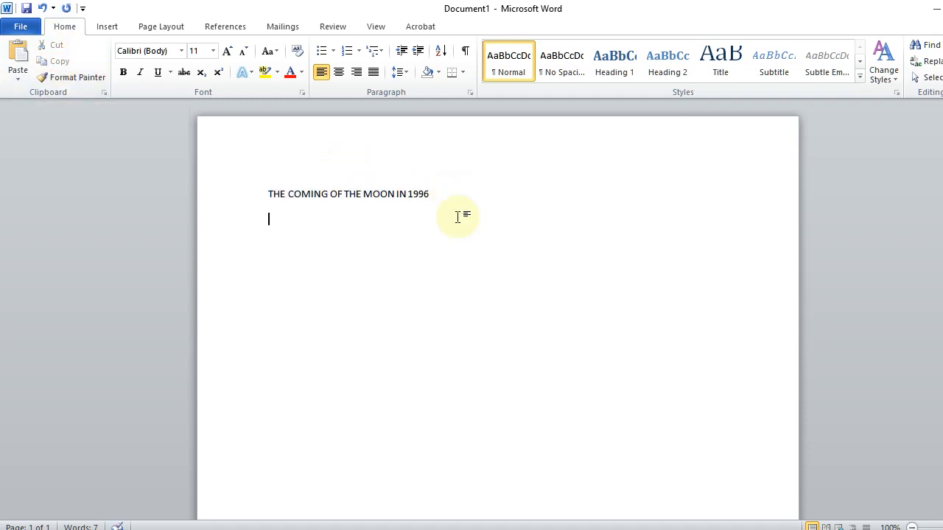
right_click(304, 226)
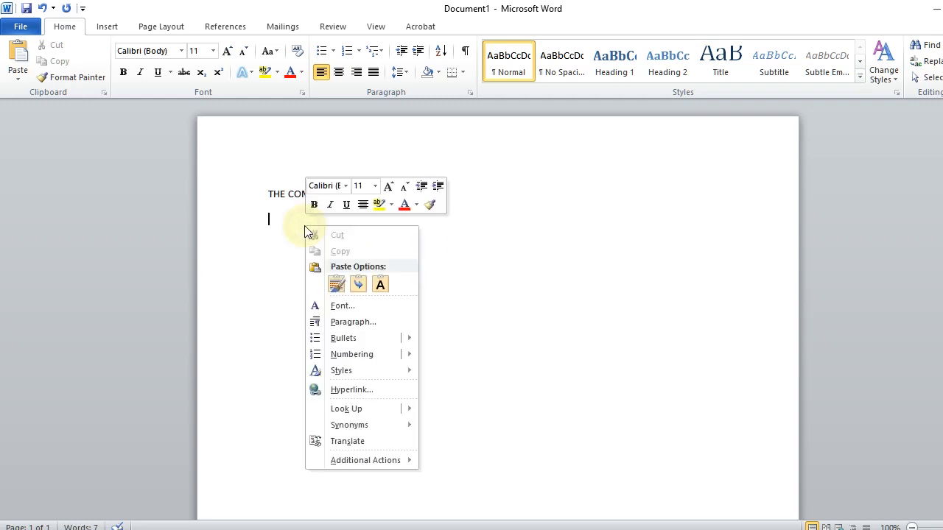
click(336, 284)
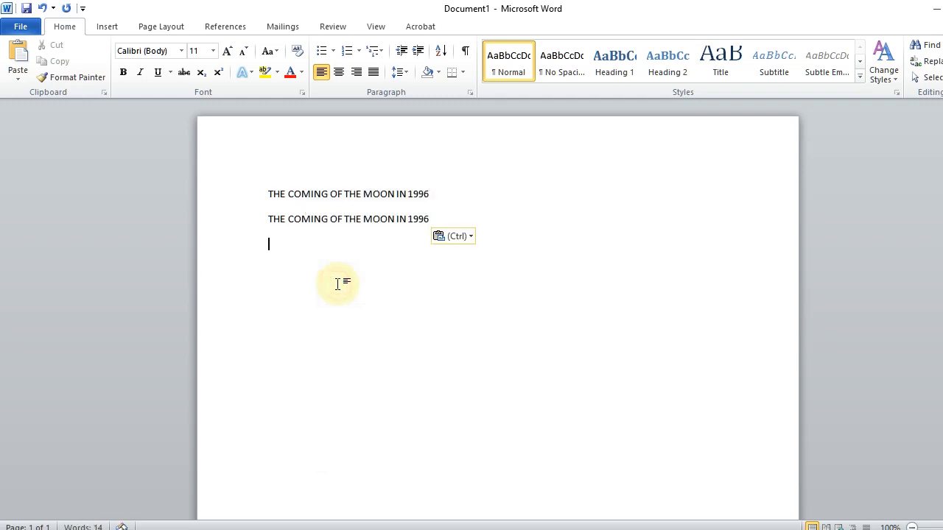
Step: Paste seven more copies of the line one below the other, keeping the source formatting, for nine lines altogether
right_click(303, 255)
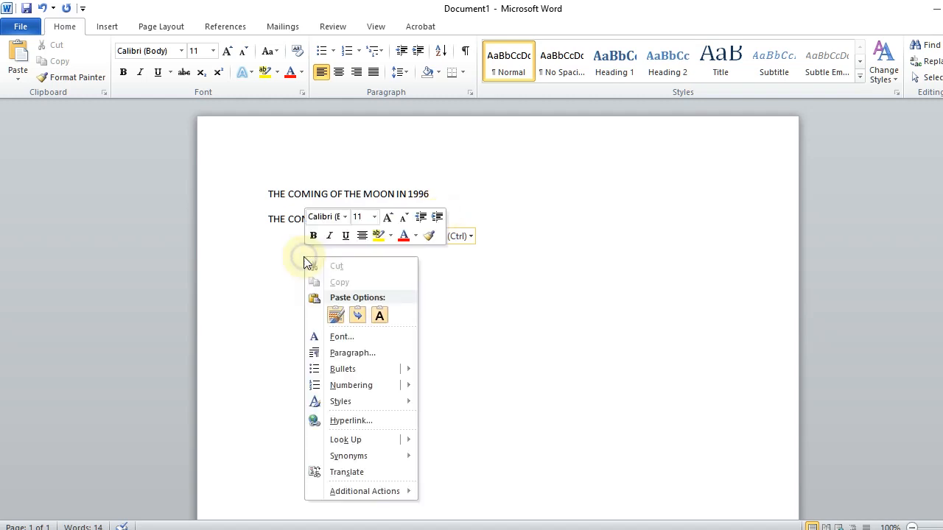
click(337, 316)
click(336, 315)
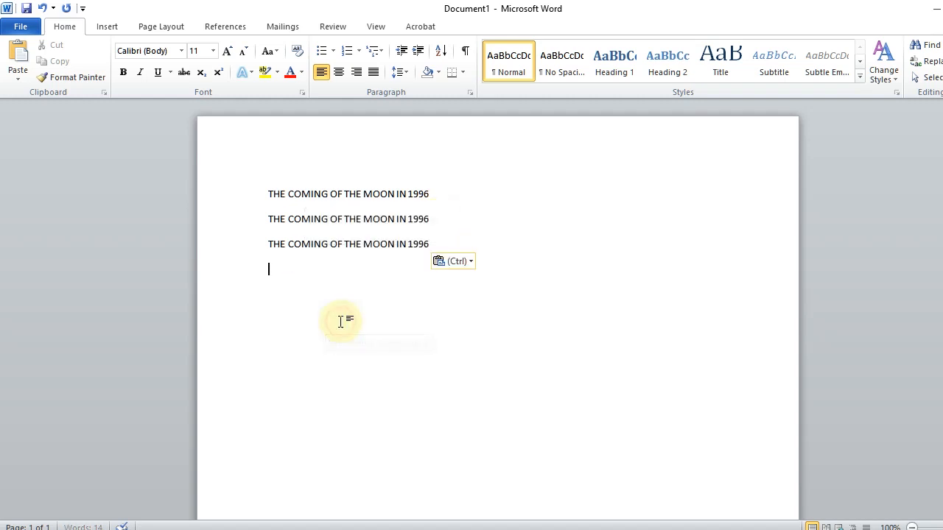
right_click(305, 270)
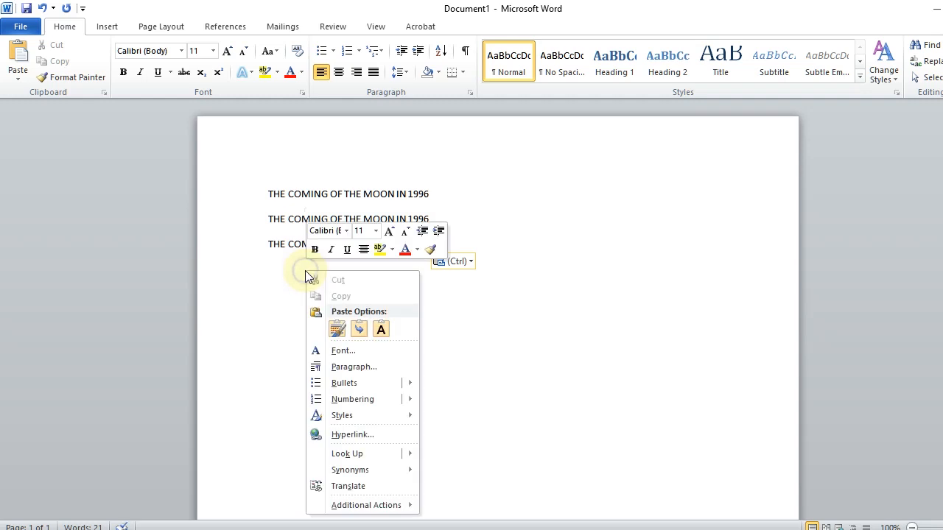
click(337, 331)
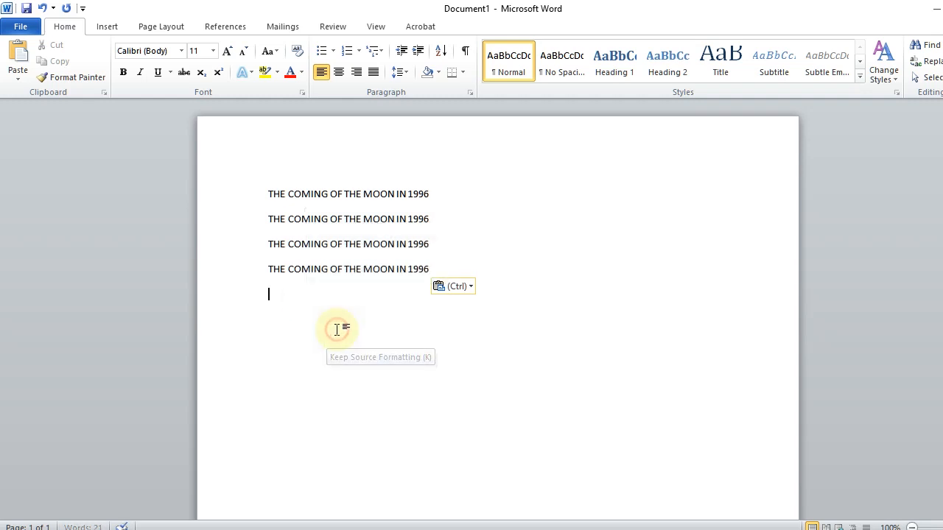
right_click(283, 294)
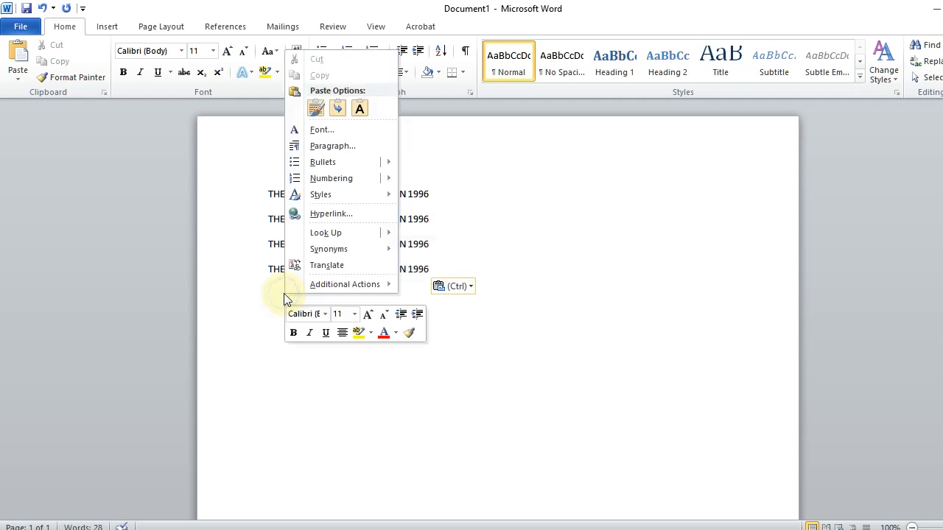
click(316, 109)
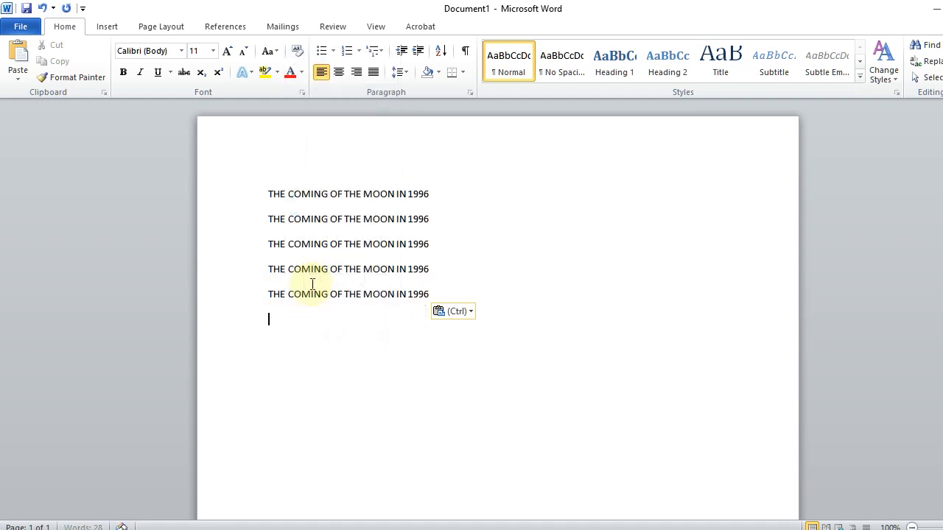
right_click(288, 321)
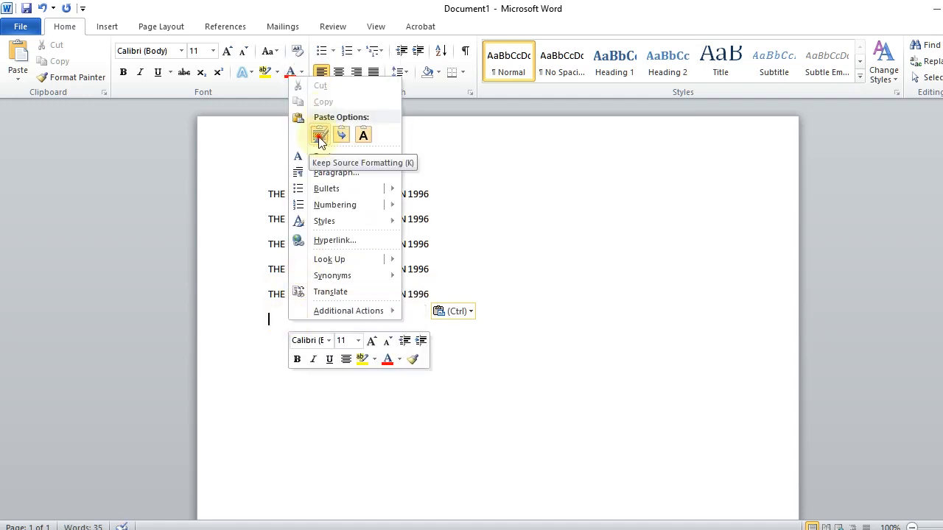
click(320, 138)
right_click(286, 346)
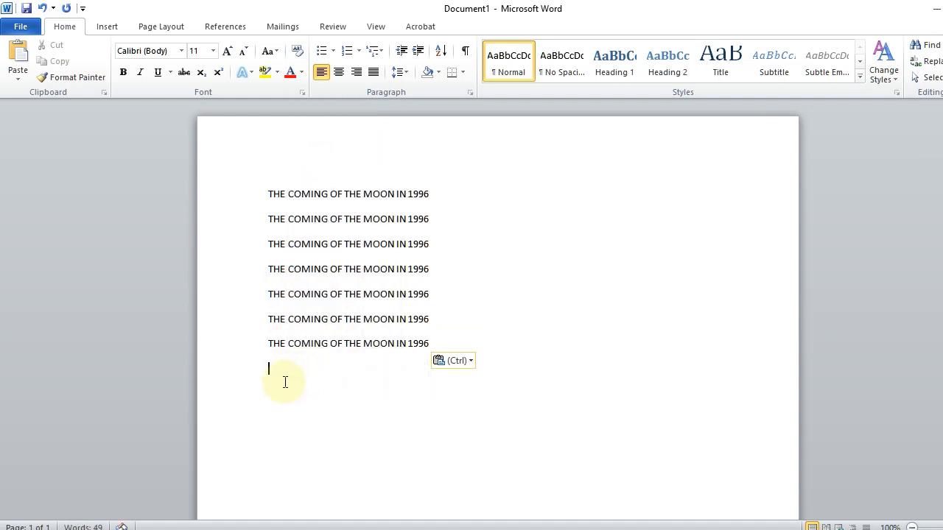
right_click(291, 370)
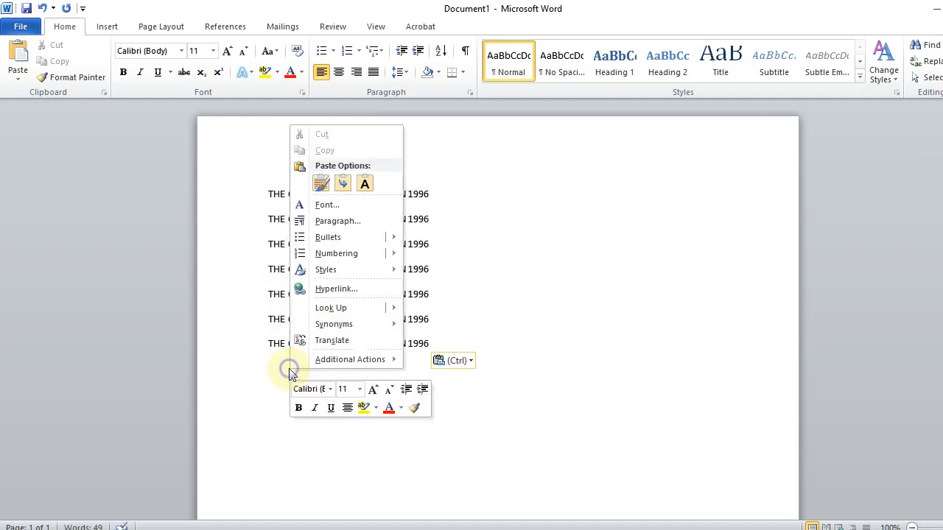
click(321, 185)
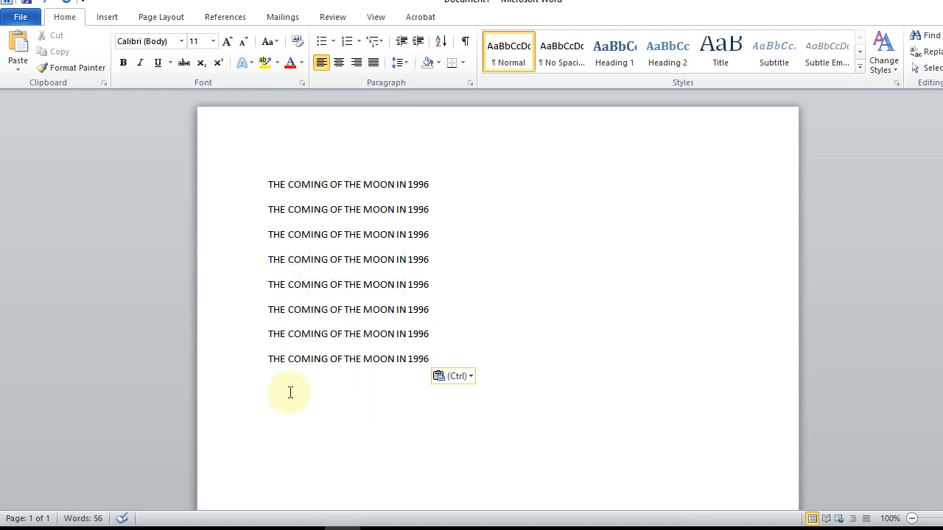
right_click(289, 405)
click(321, 206)
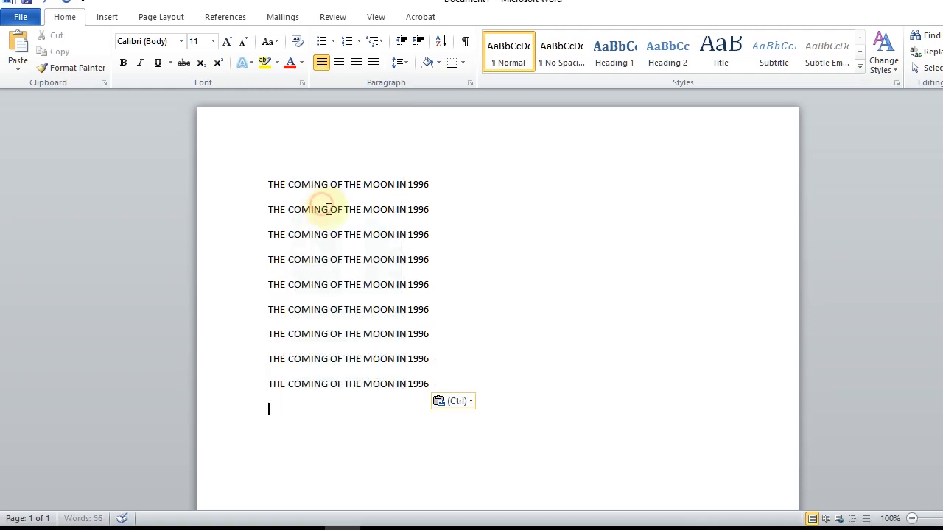
click(548, 230)
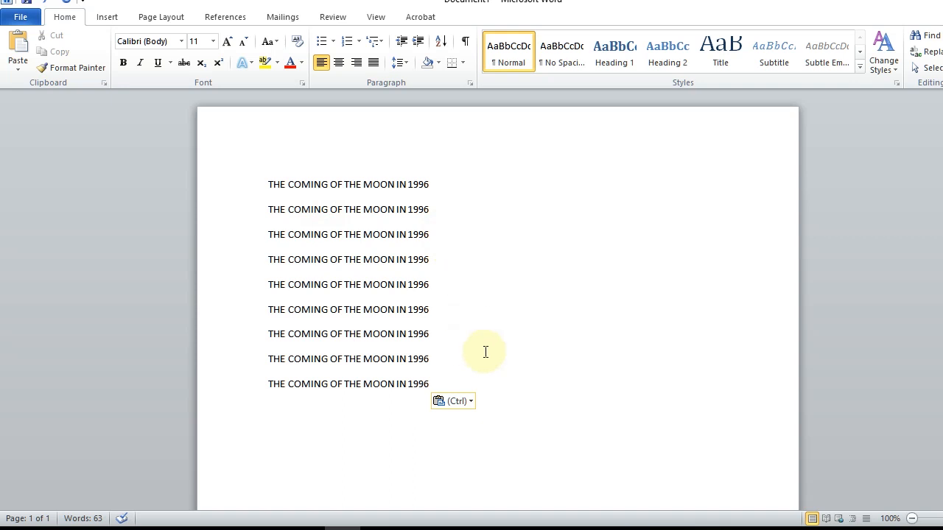
click(280, 180)
drag(262, 184, 445, 394)
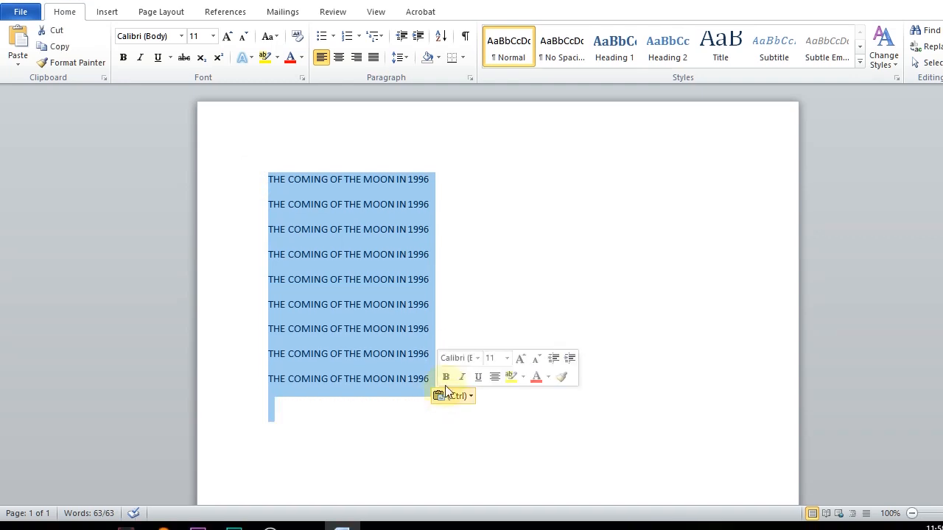
click(496, 195)
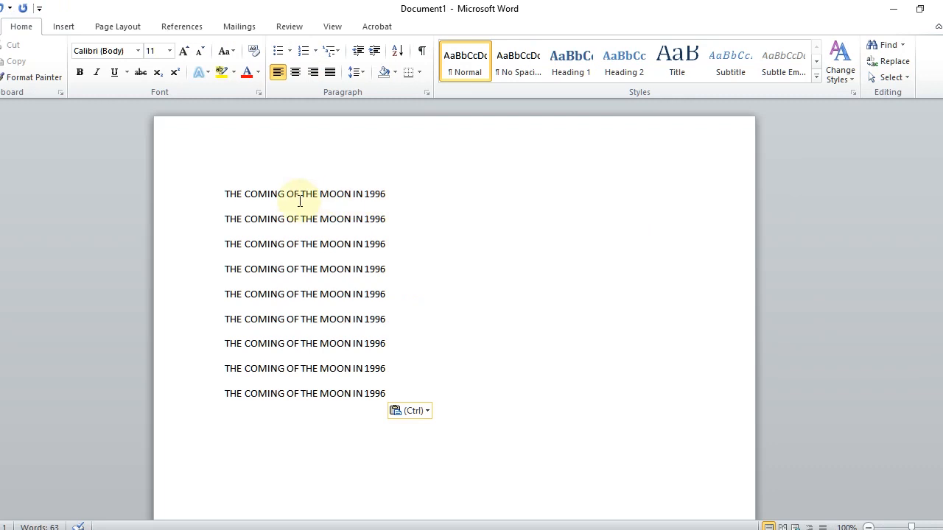
click(236, 194)
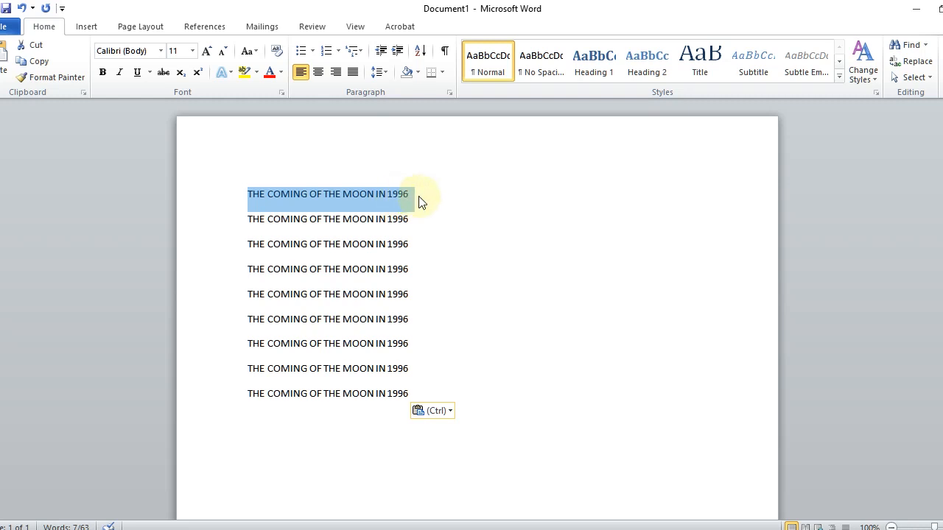
click(412, 195)
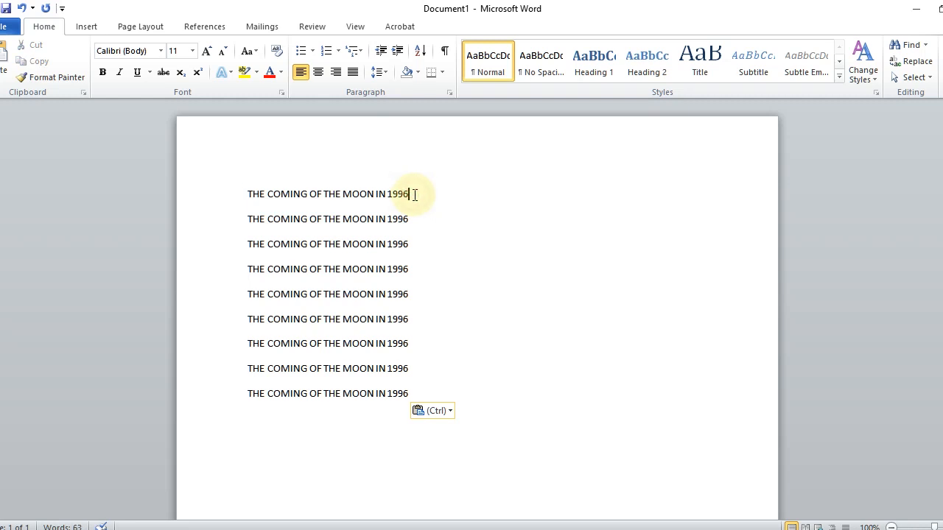
drag(413, 194, 243, 195)
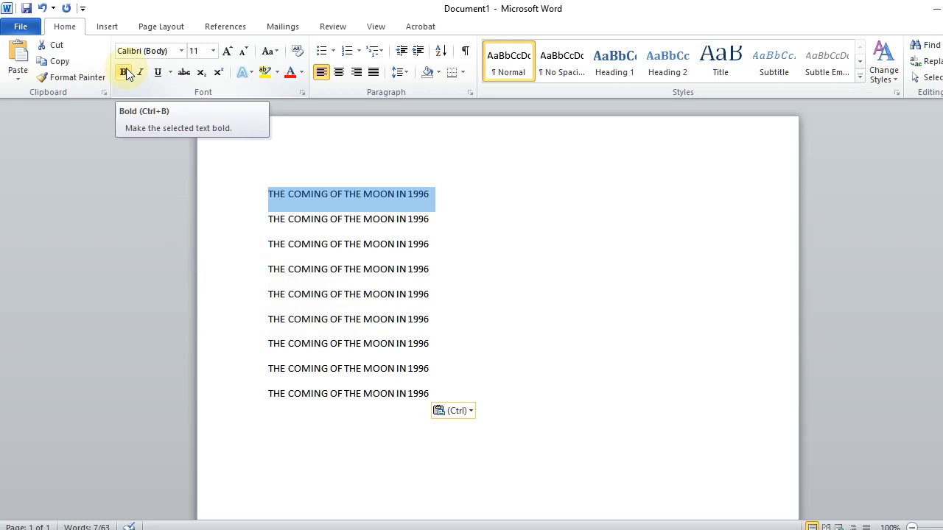
key(ctrl+n)
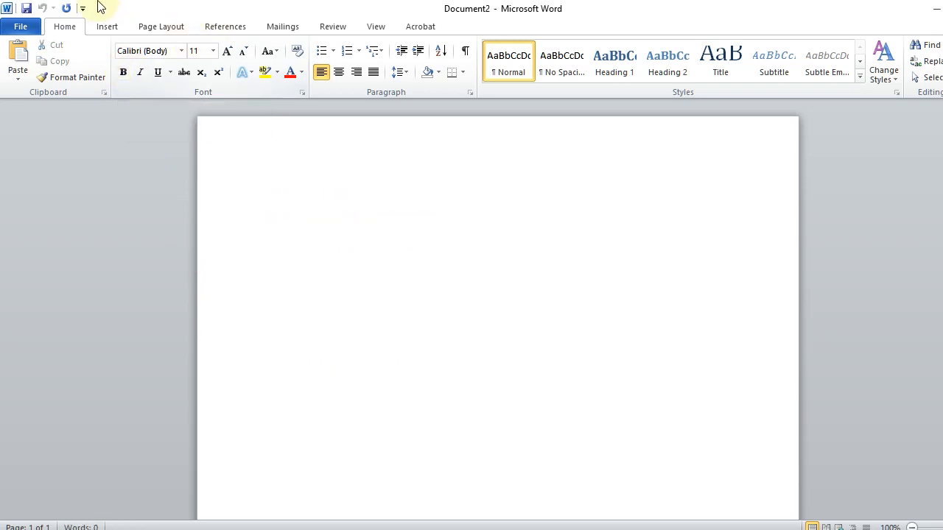
click(42, 11)
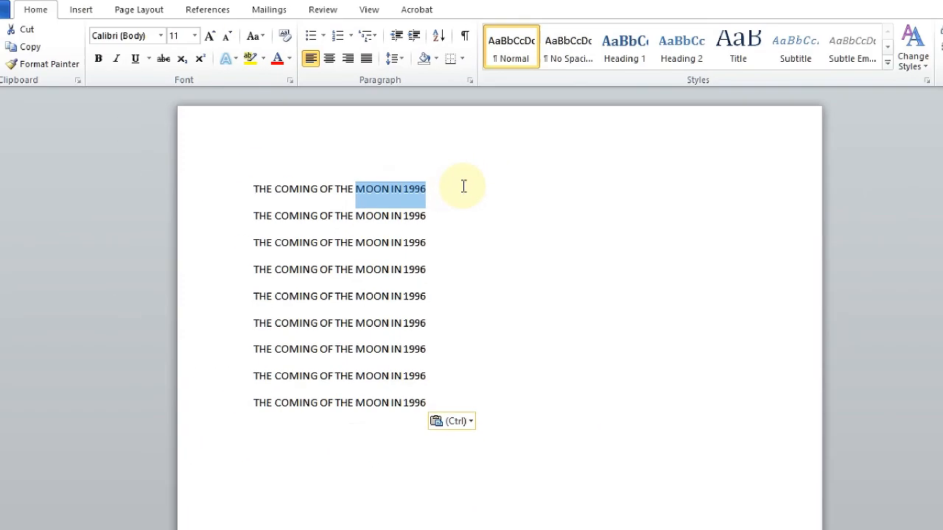
Step: Make the whole first line "THE COMING OF THE MOON IN 1996" bold
drag(444, 189, 271, 205)
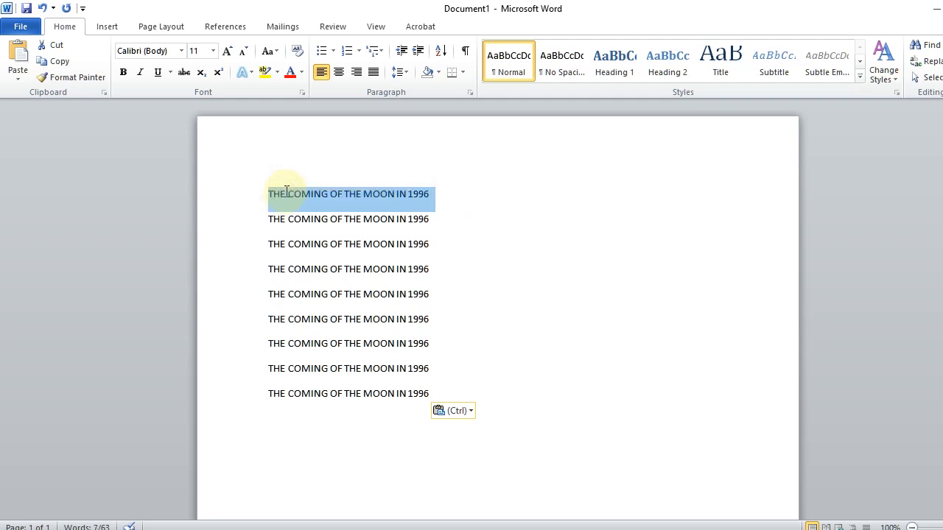
key(ctrl+b)
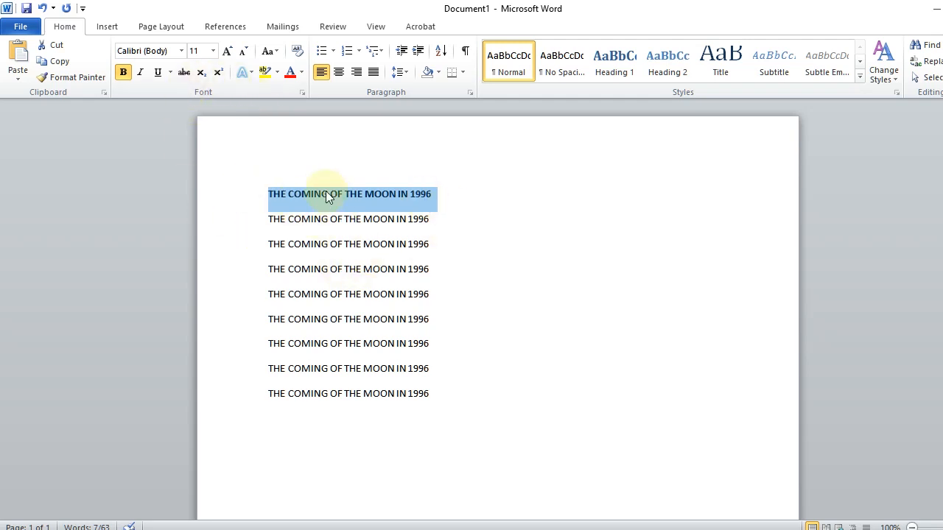
click(458, 187)
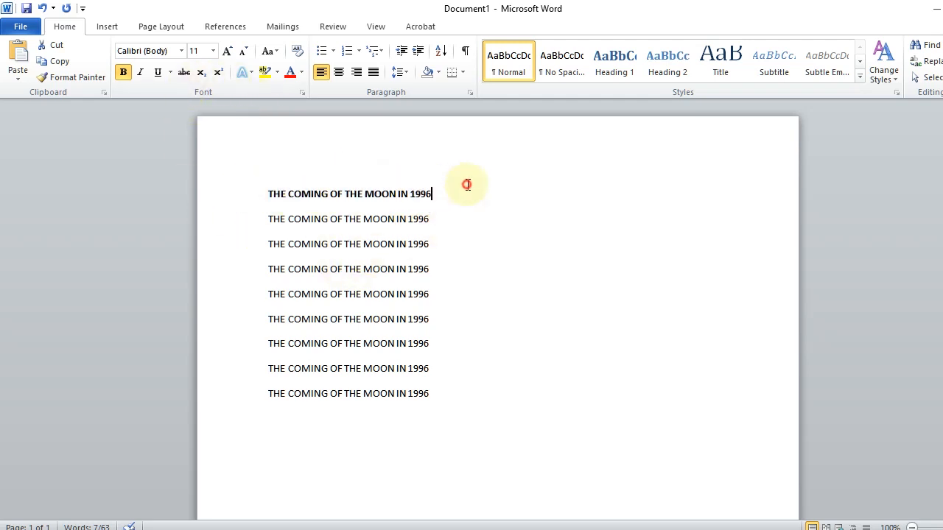
Step: Select the first line, undo its bold formatting and clear the selection
drag(444, 194, 236, 185)
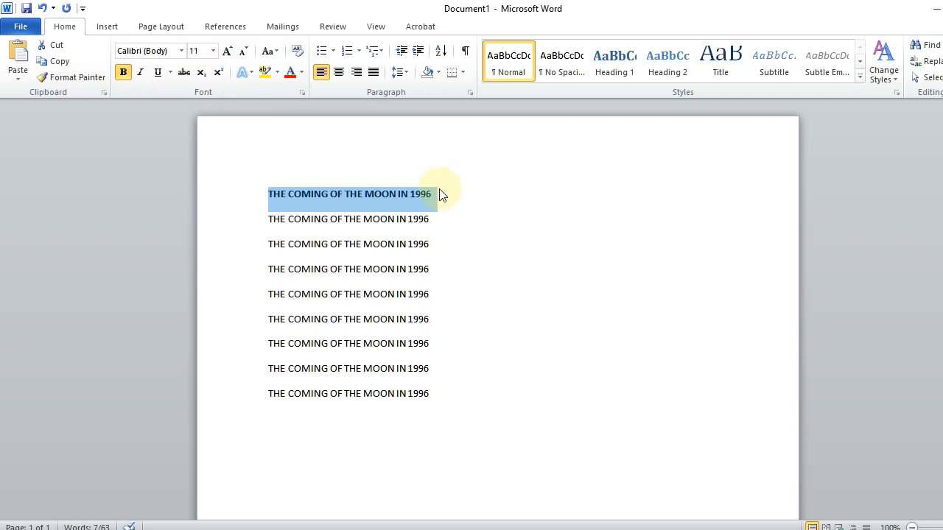
click(44, 9)
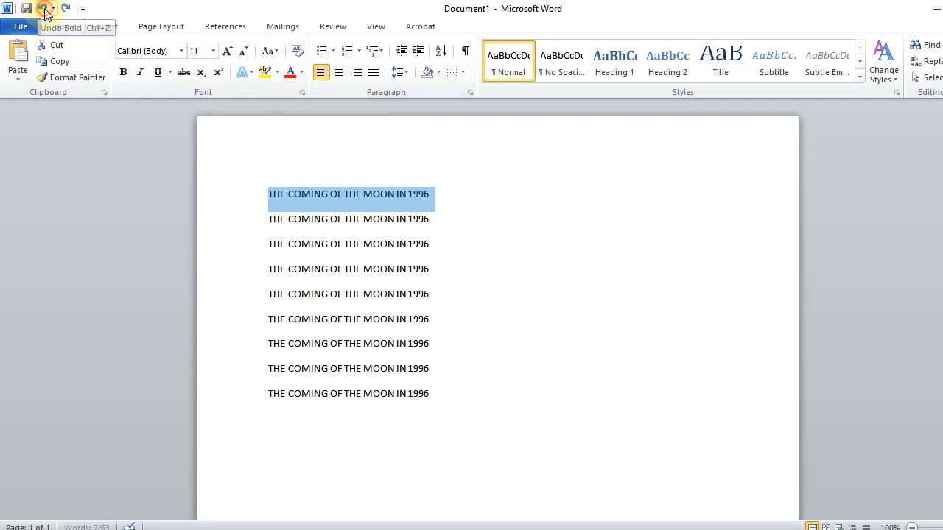
click(504, 187)
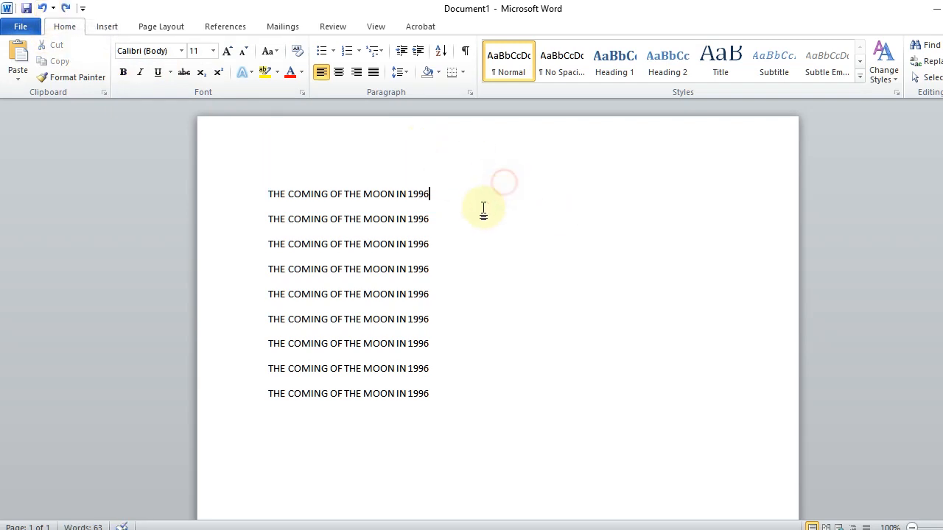
Step: Select the whole first line again, apply bold to it and deselect it
drag(446, 195, 242, 201)
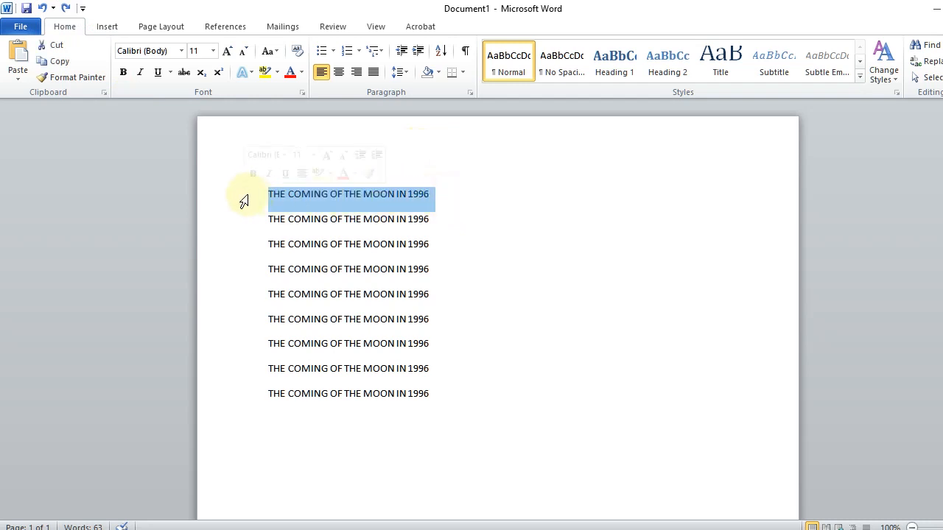
click(124, 72)
click(529, 203)
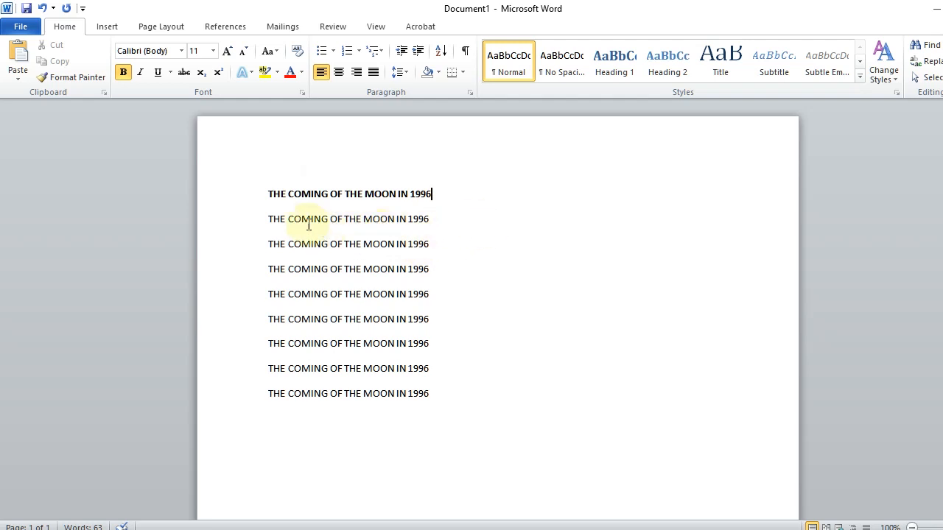
Step: Make the whole second line "THE COMING OF THE MOON IN 1996" italic
click(261, 218)
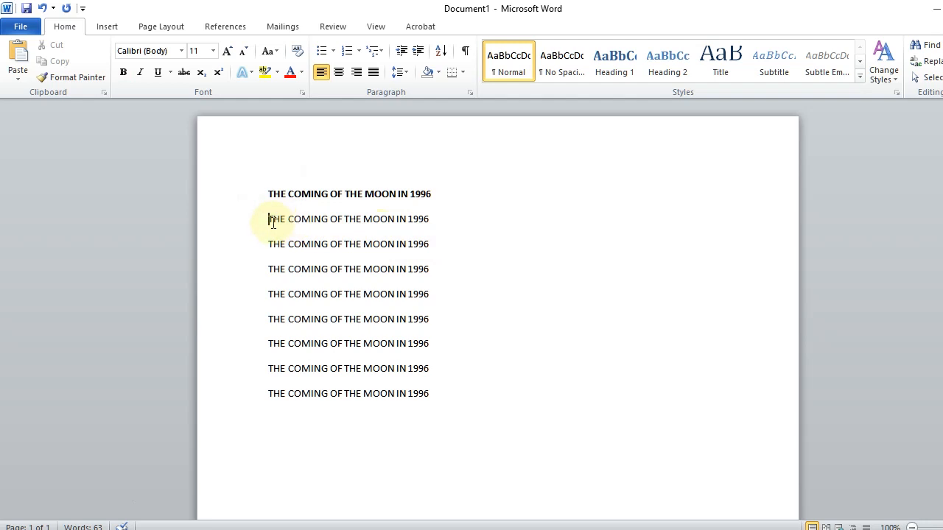
drag(263, 222, 440, 217)
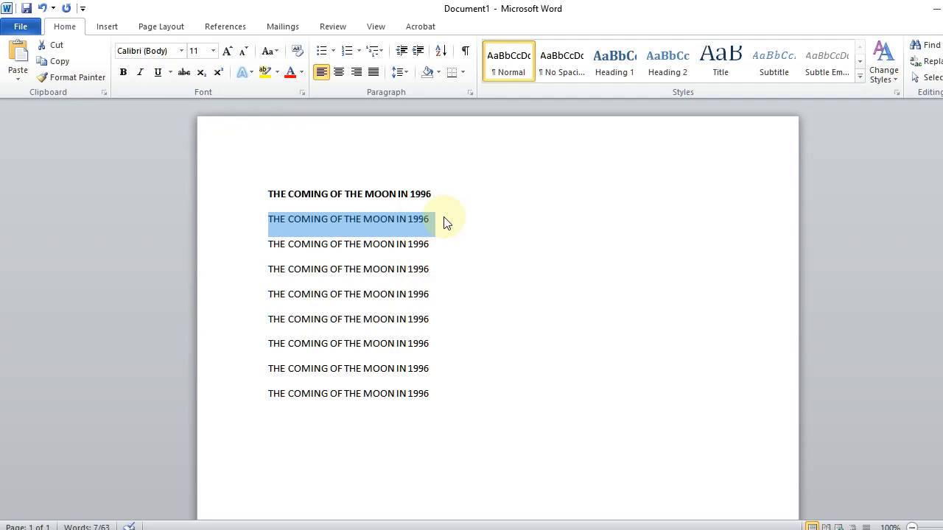
click(141, 74)
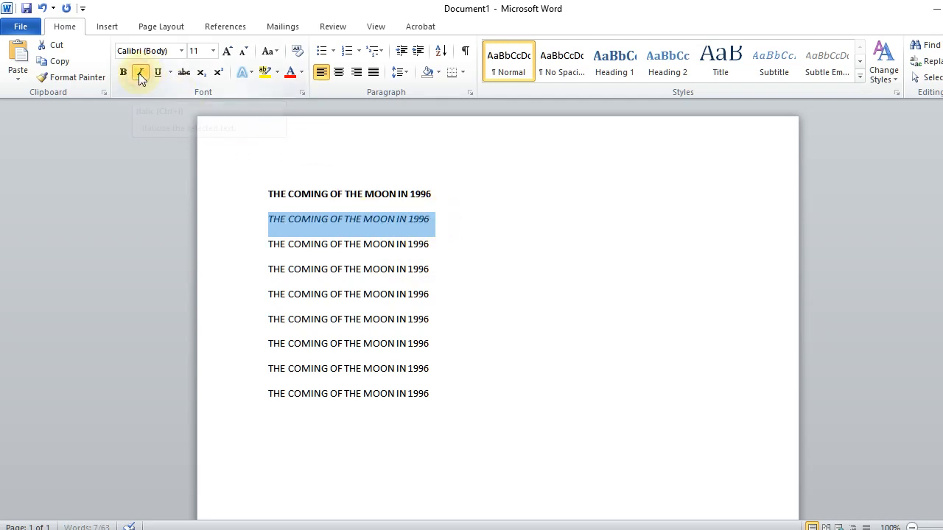
click(440, 225)
Step: Remove the italics from the second line, apply them again and deselect the line
drag(440, 225, 267, 224)
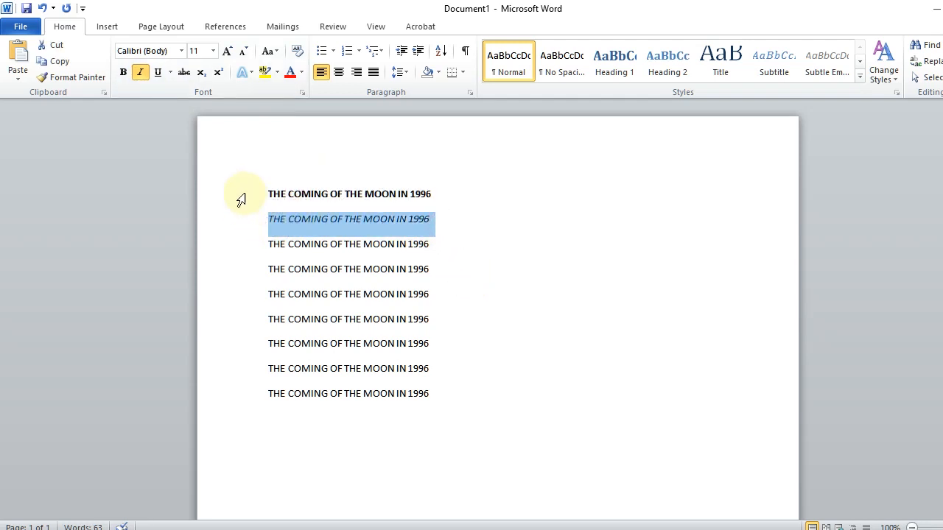
click(145, 74)
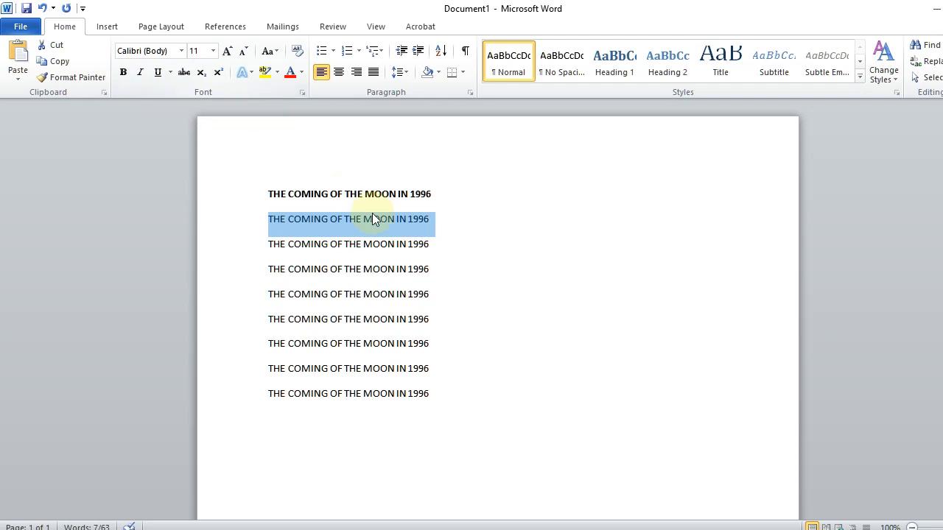
key(ctrl+i)
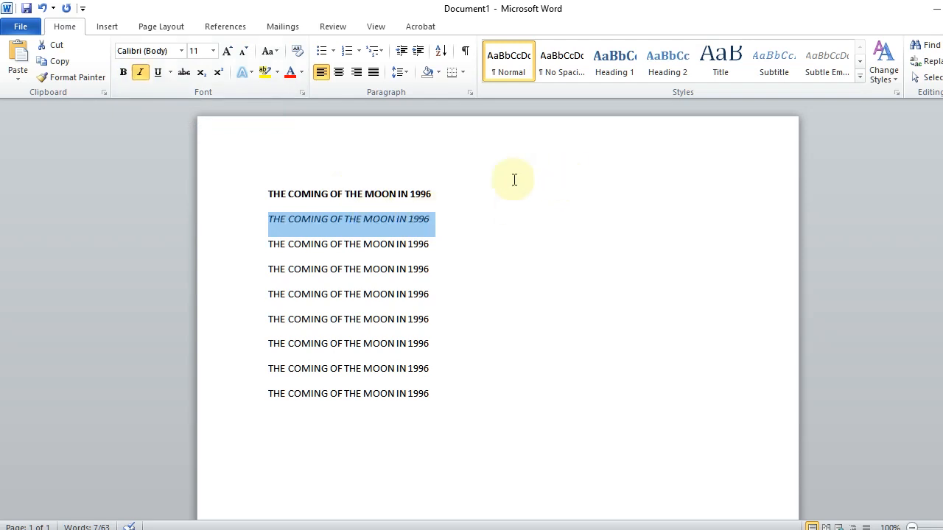
click(467, 227)
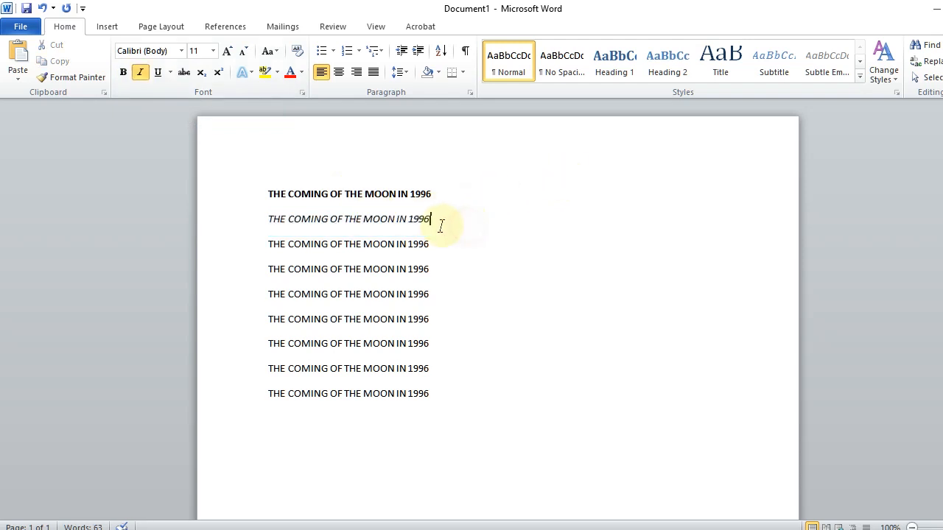
Step: Apply a double underline to the whole third line "THE COMING OF THE MOON IN 1996"
click(264, 244)
drag(263, 243, 435, 247)
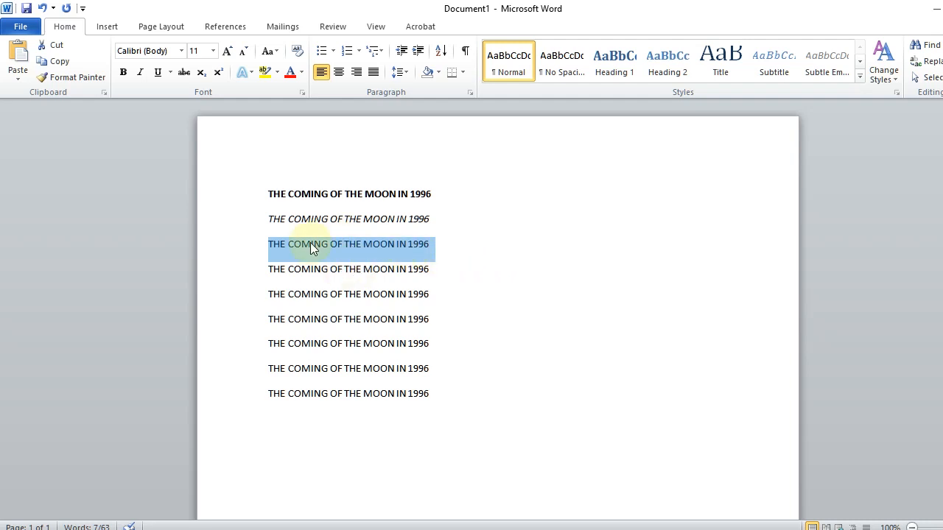
click(171, 73)
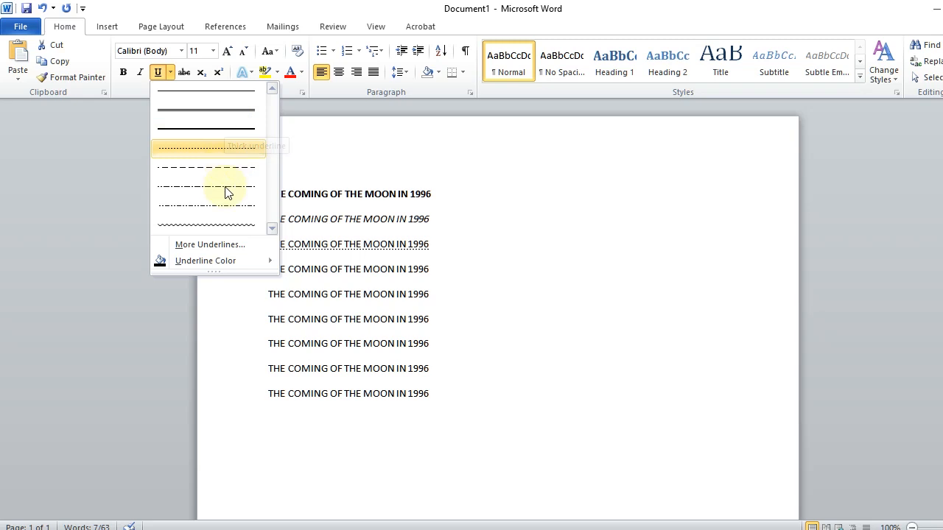
click(216, 109)
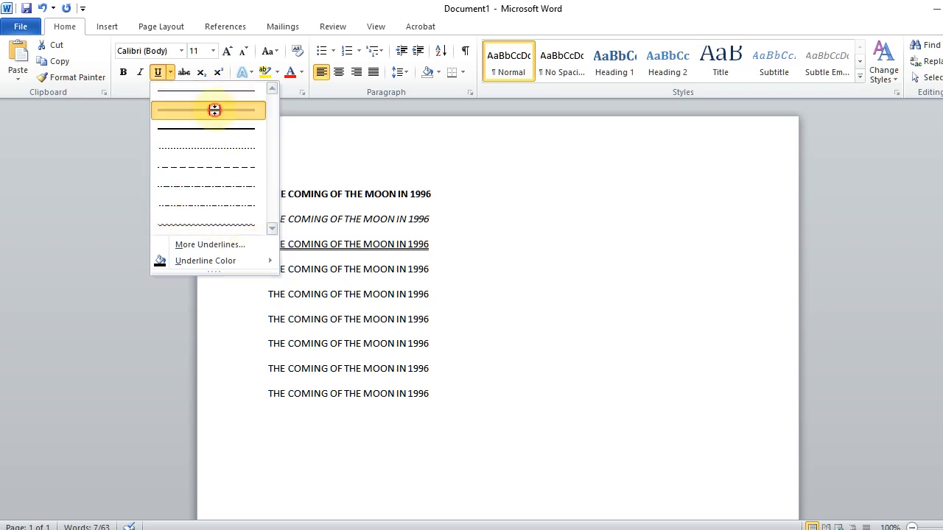
click(490, 246)
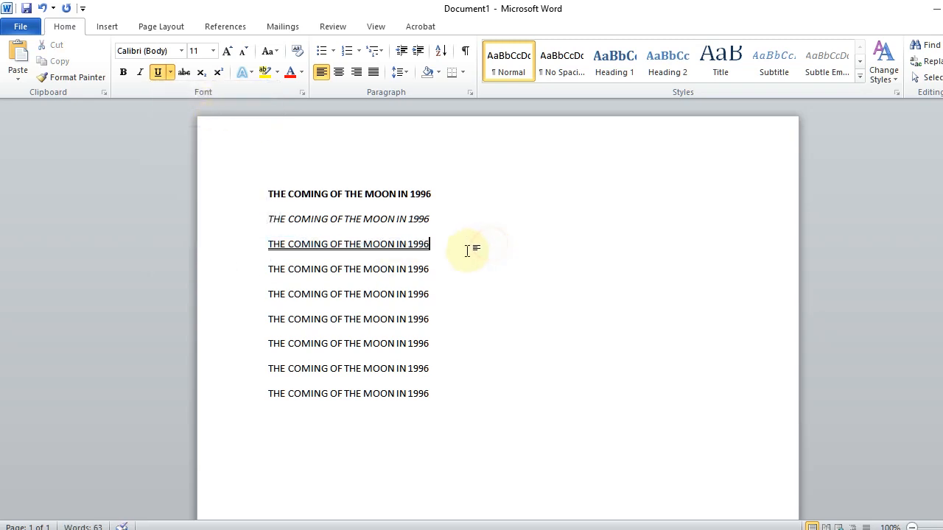
Step: Change the third line's underline to a plain single underline and deselect the line
drag(414, 250, 261, 248)
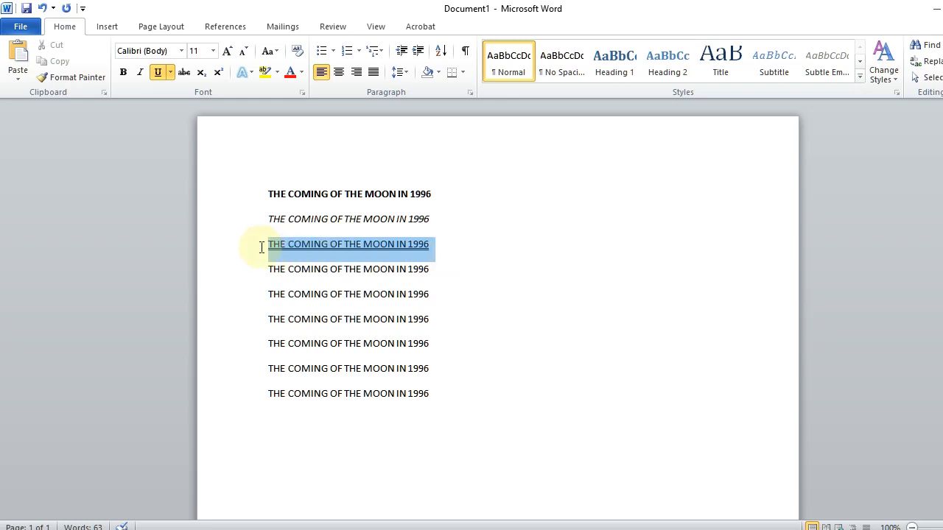
click(171, 71)
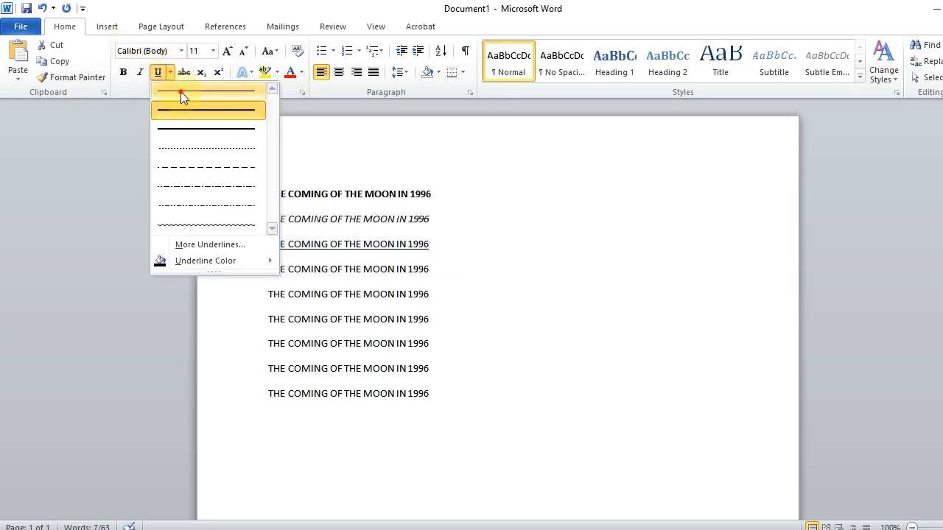
click(181, 92)
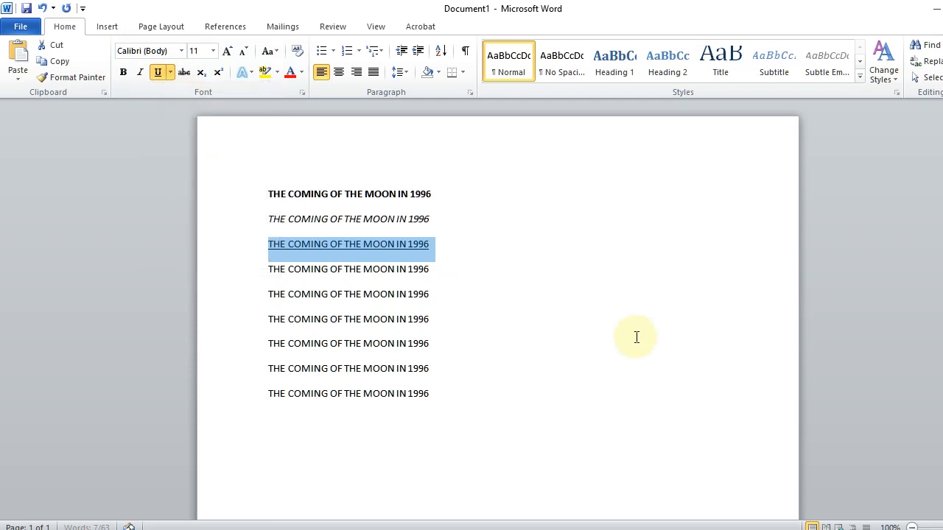
click(479, 253)
drag(452, 246, 269, 247)
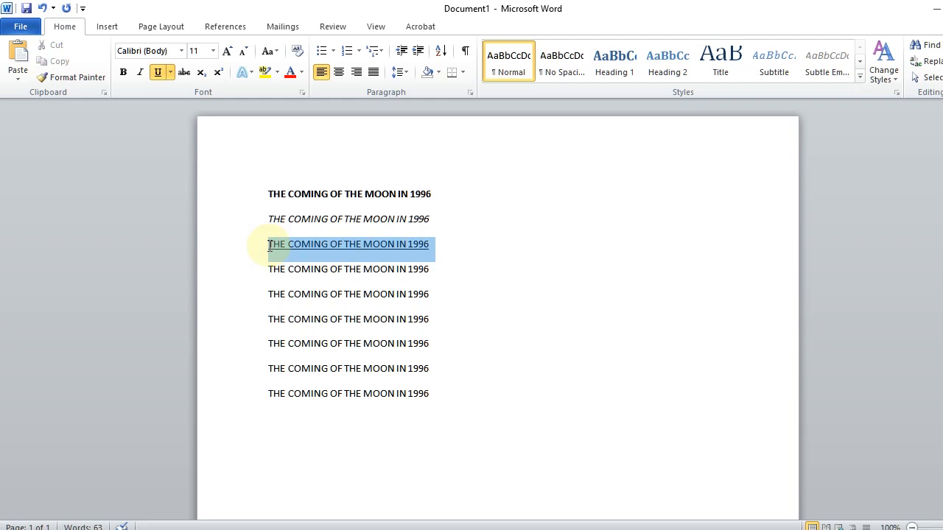
click(480, 269)
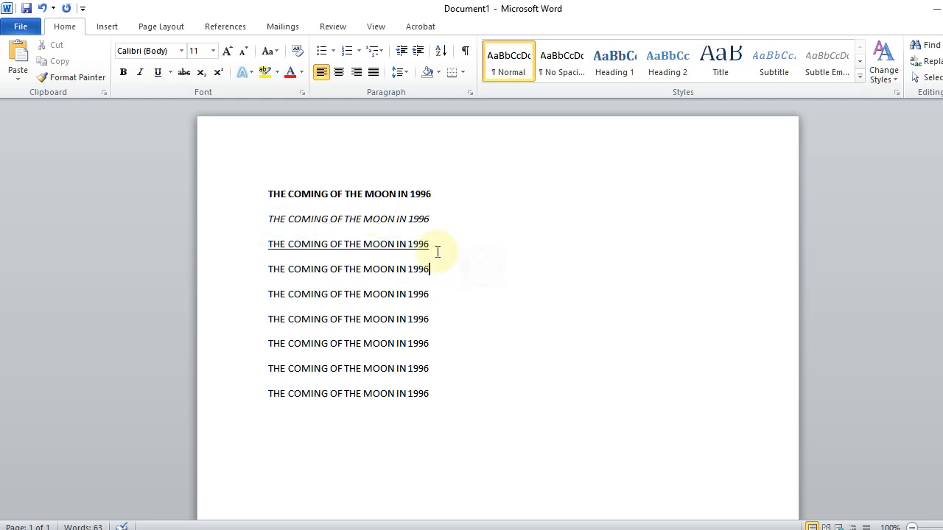
drag(437, 247, 242, 243)
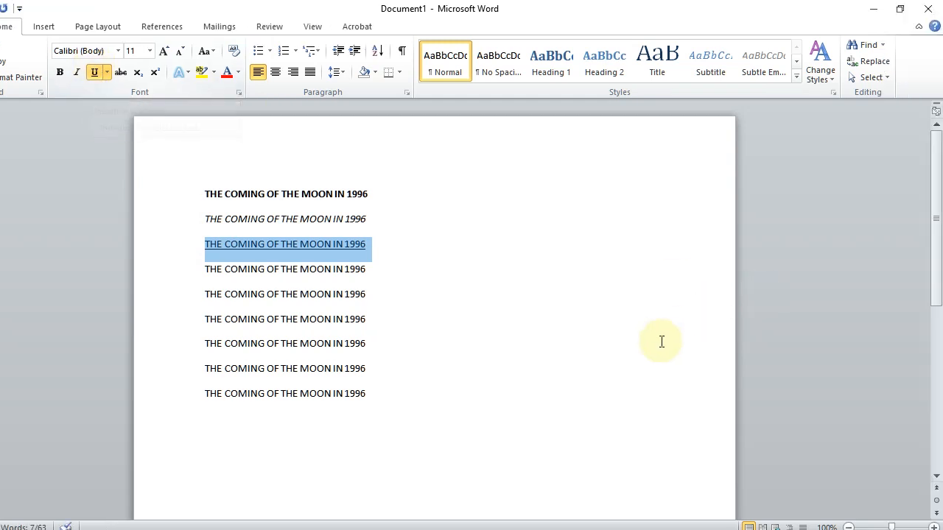
click(433, 285)
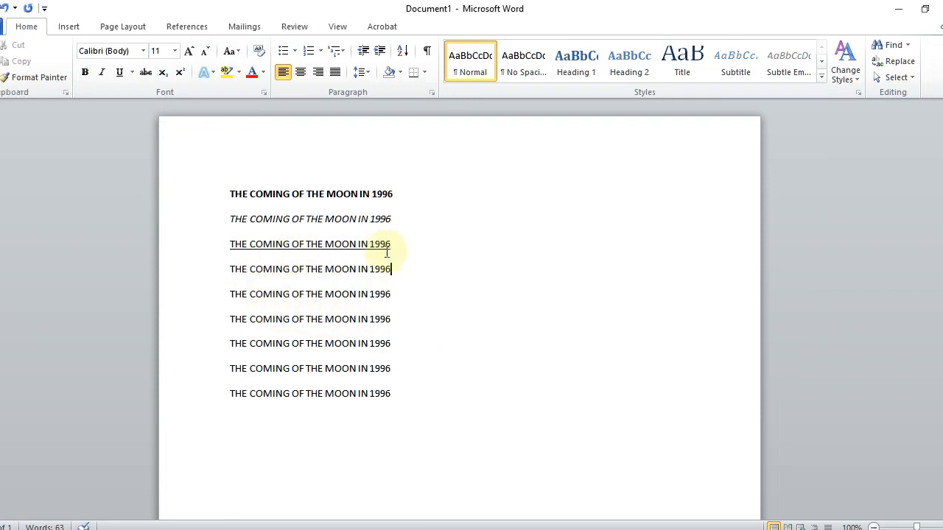
Step: Apply strikethrough to the whole fourth line "THE COMING OF THE MOON IN 1996"
drag(406, 270, 214, 273)
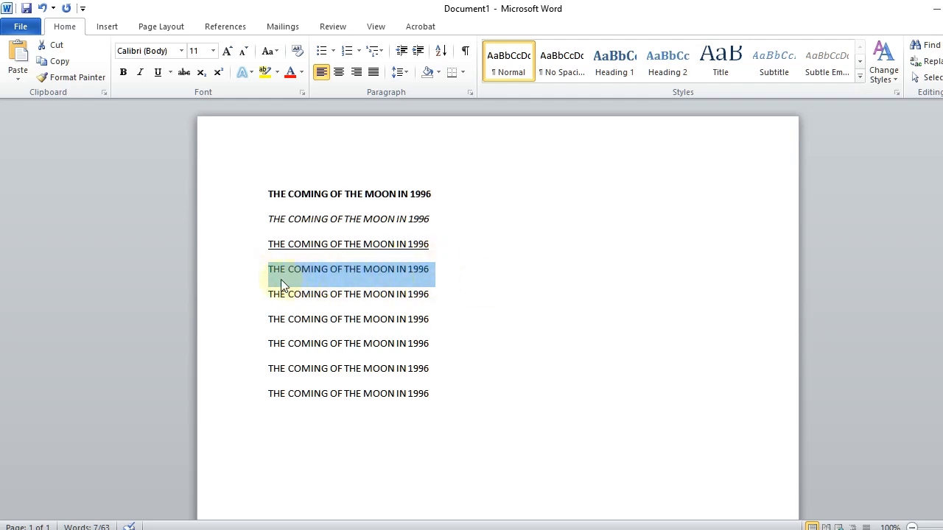
click(537, 268)
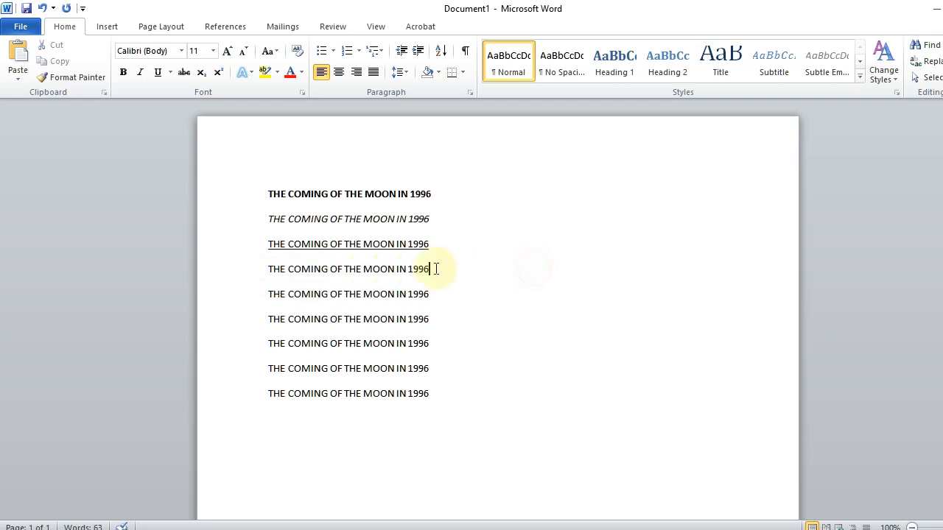
drag(435, 268, 257, 270)
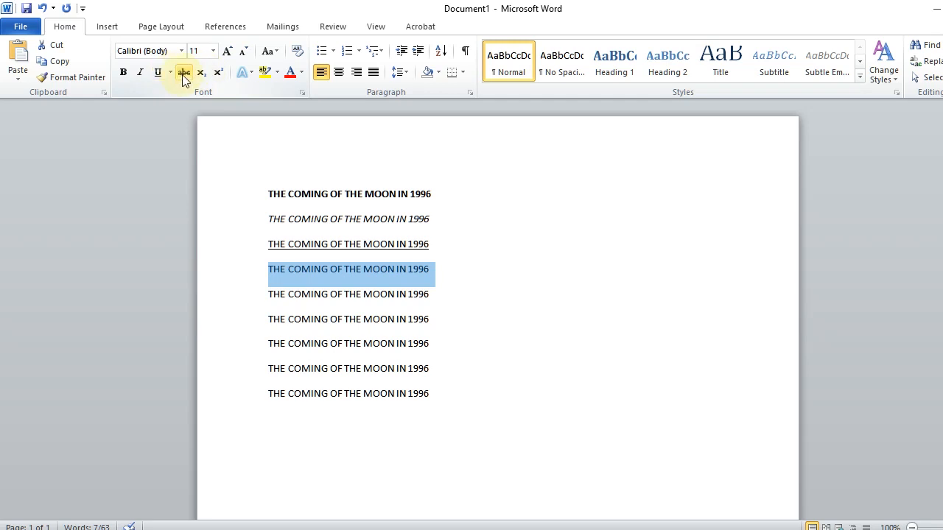
click(184, 72)
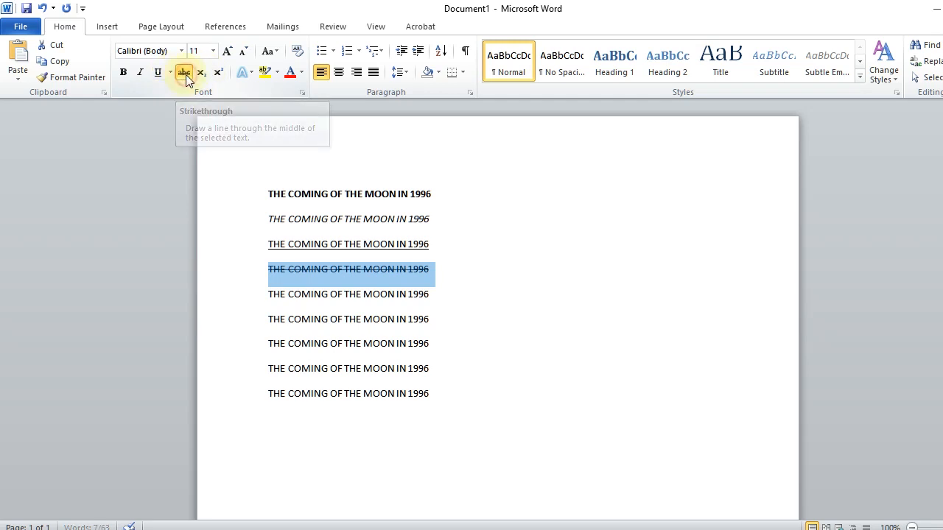
Step: Change the font of the whole fifth line "THE COMING OF THE MOON IN 1996" to Adobe Heiti Std R and deselect the line
click(468, 274)
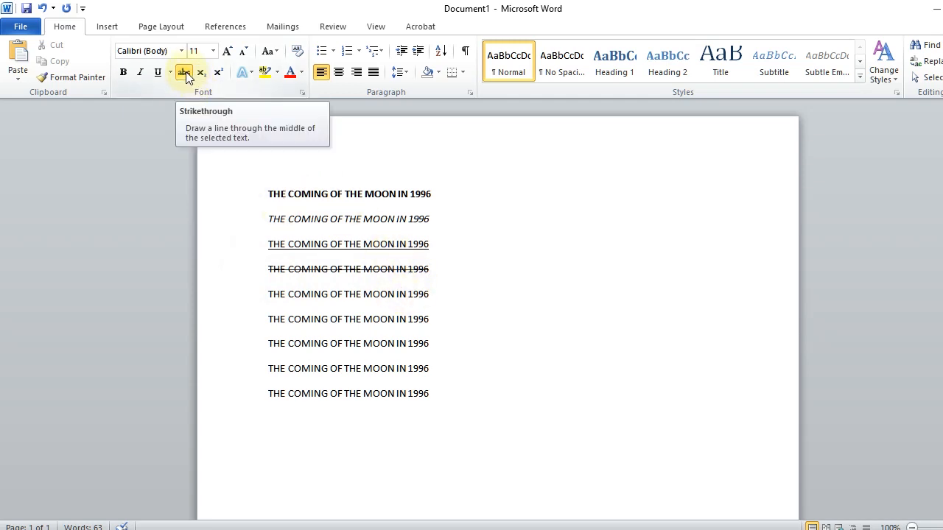
click(460, 299)
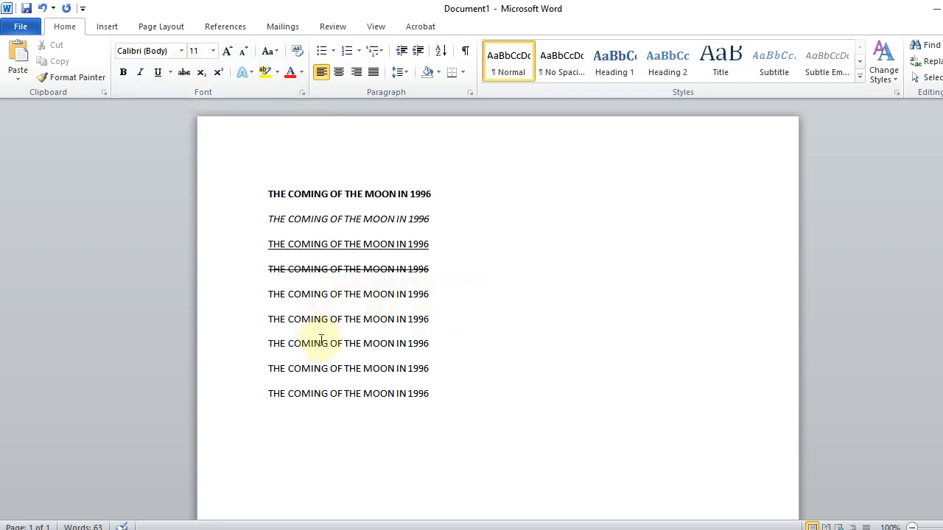
drag(440, 292, 248, 295)
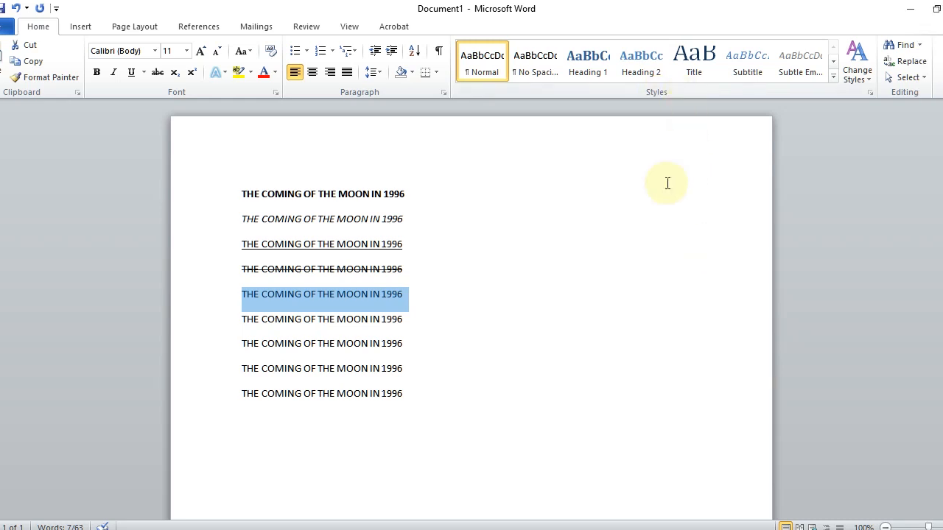
click(407, 295)
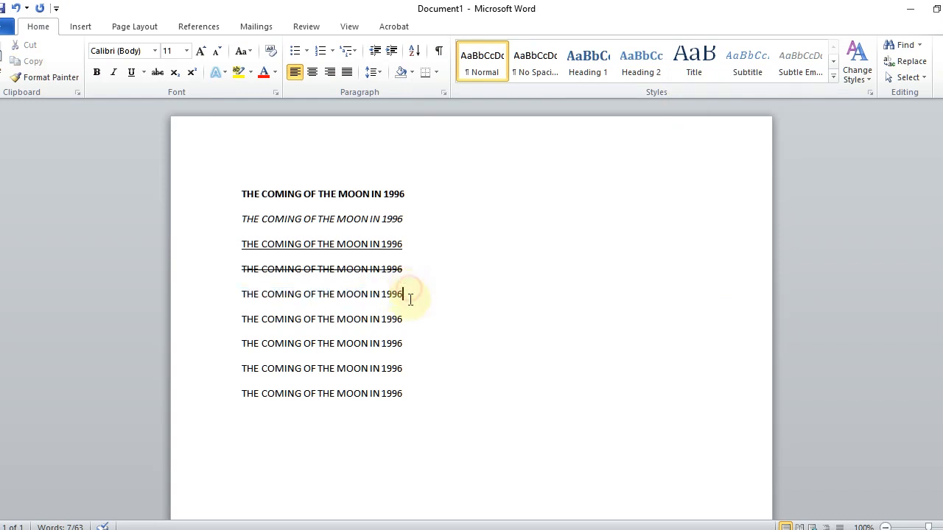
drag(407, 295, 276, 289)
click(221, 290)
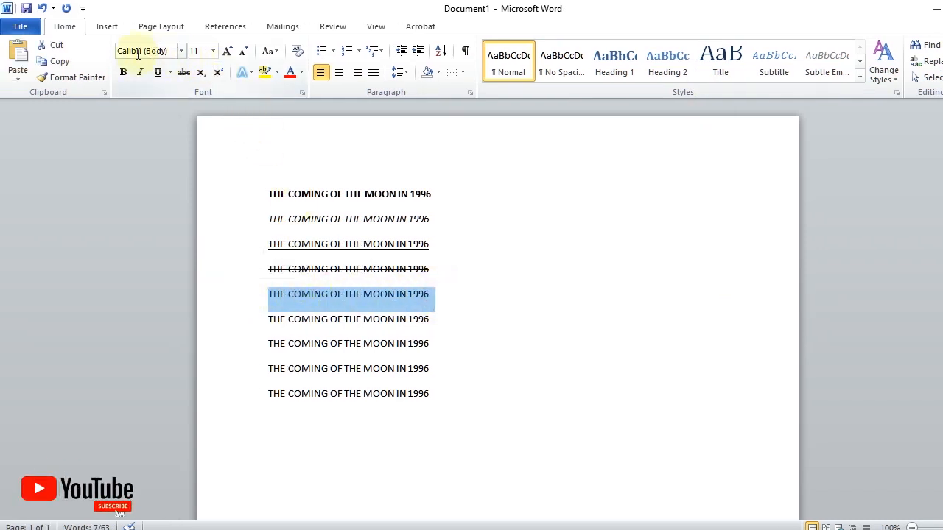
click(180, 51)
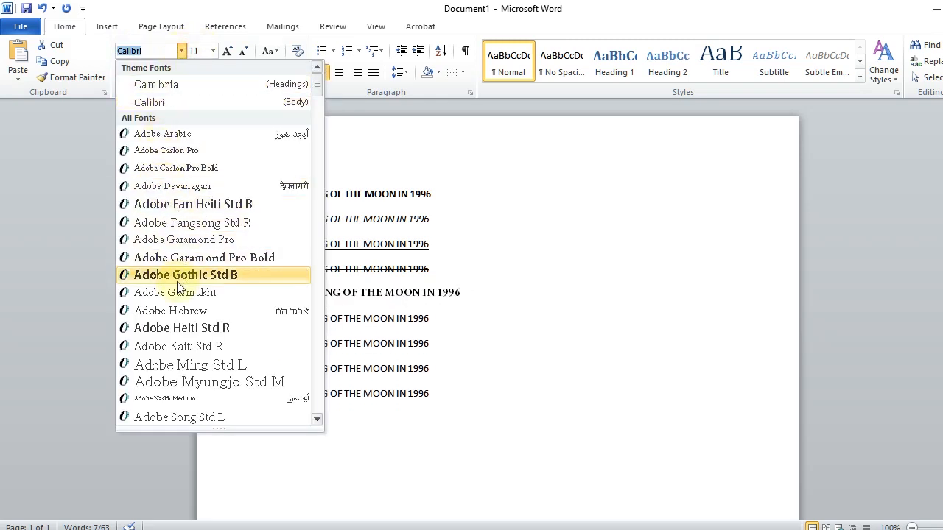
click(169, 335)
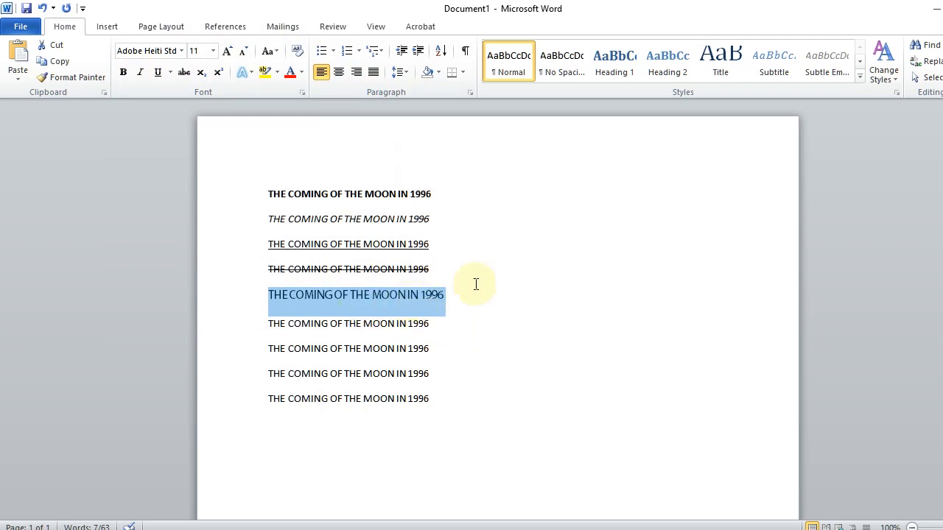
click(471, 308)
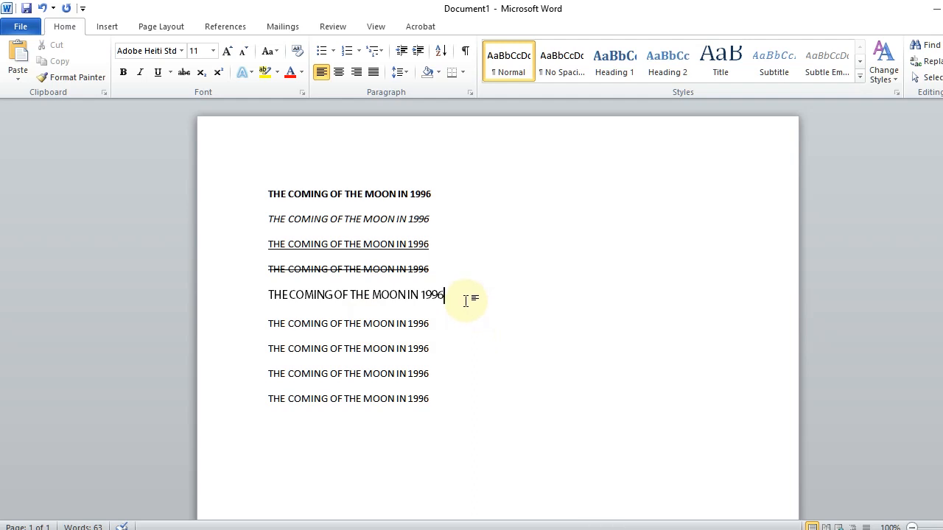
Step: Set the font size of the whole sixth line "THE COMING OF THE MOON IN 1996" to 26
click(201, 71)
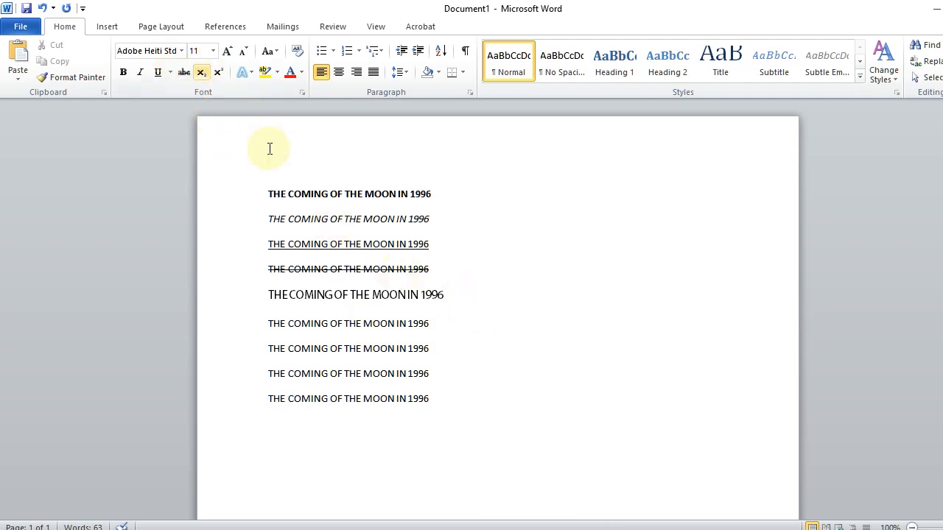
click(446, 329)
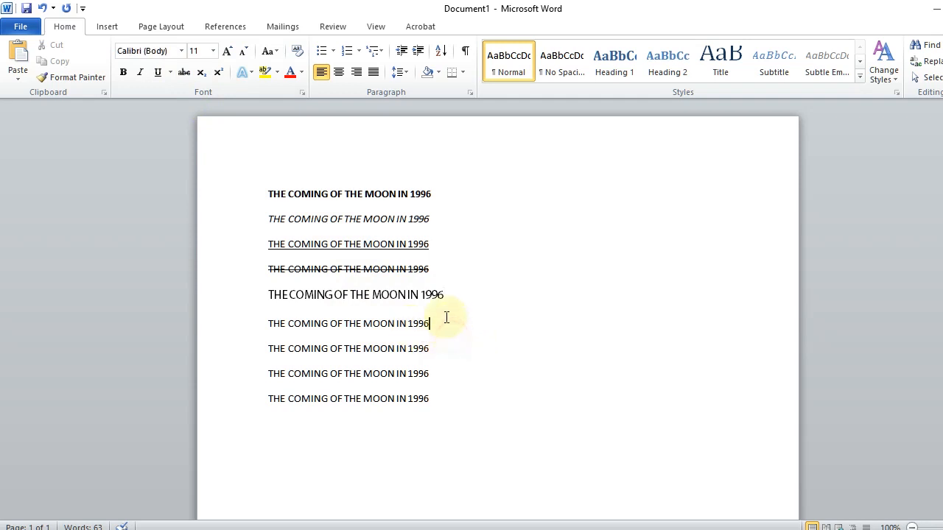
drag(447, 326, 240, 325)
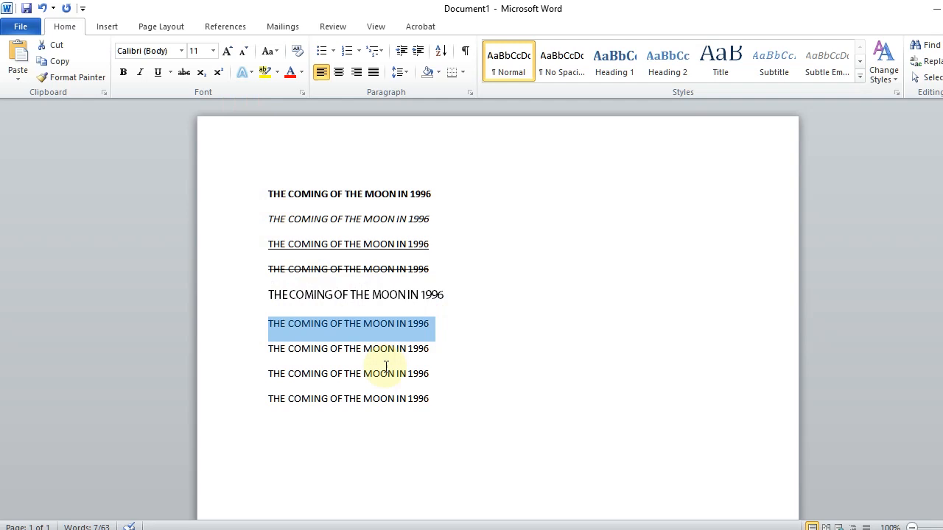
click(211, 51)
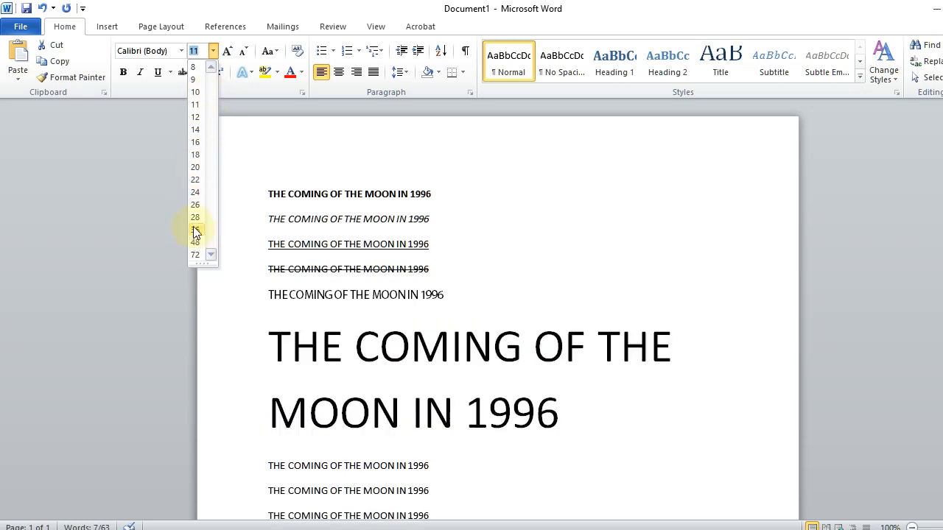
click(195, 204)
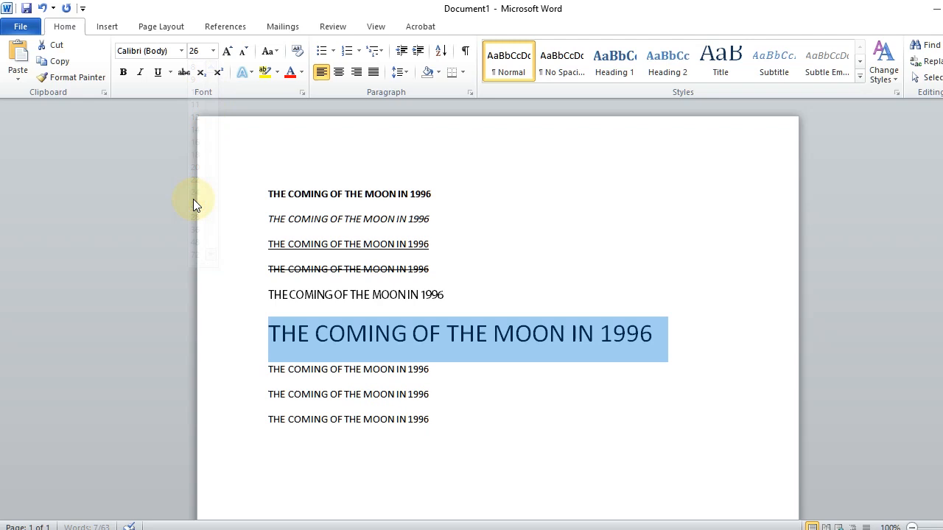